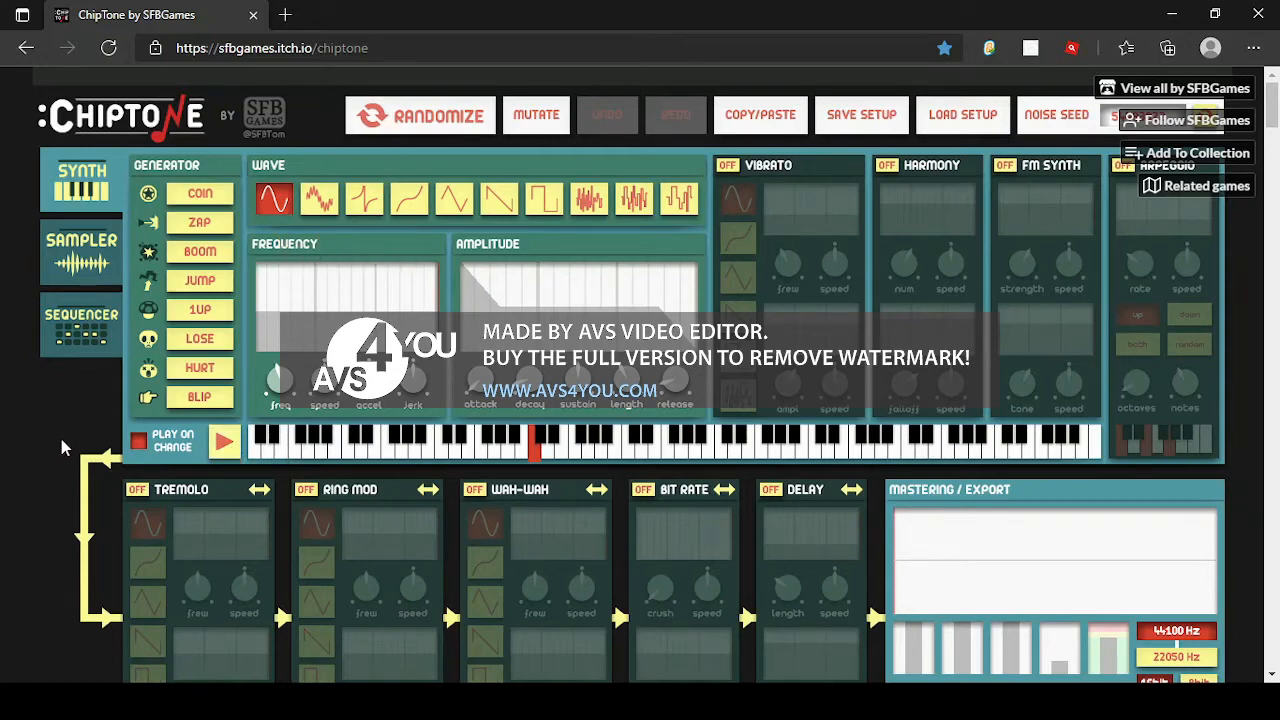
Play the default synth sound and try the second and third waveforms, leaving the third one selected.
click(226, 443)
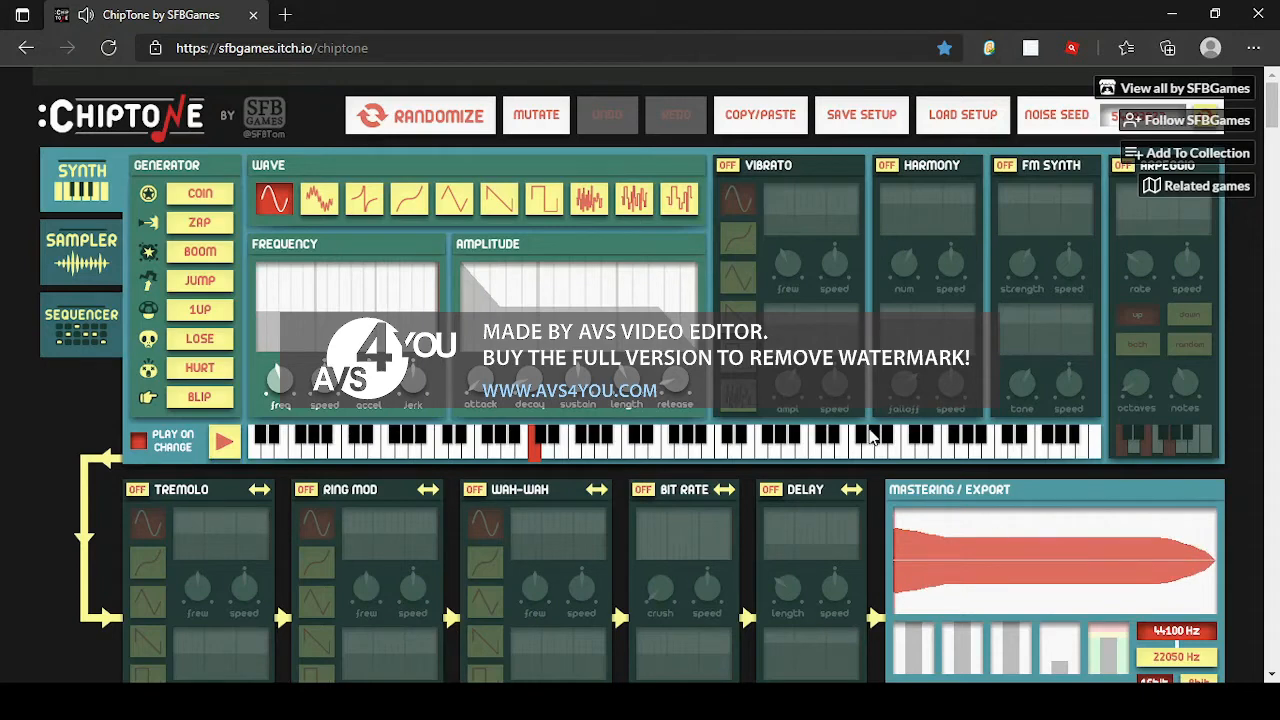
click(320, 199)
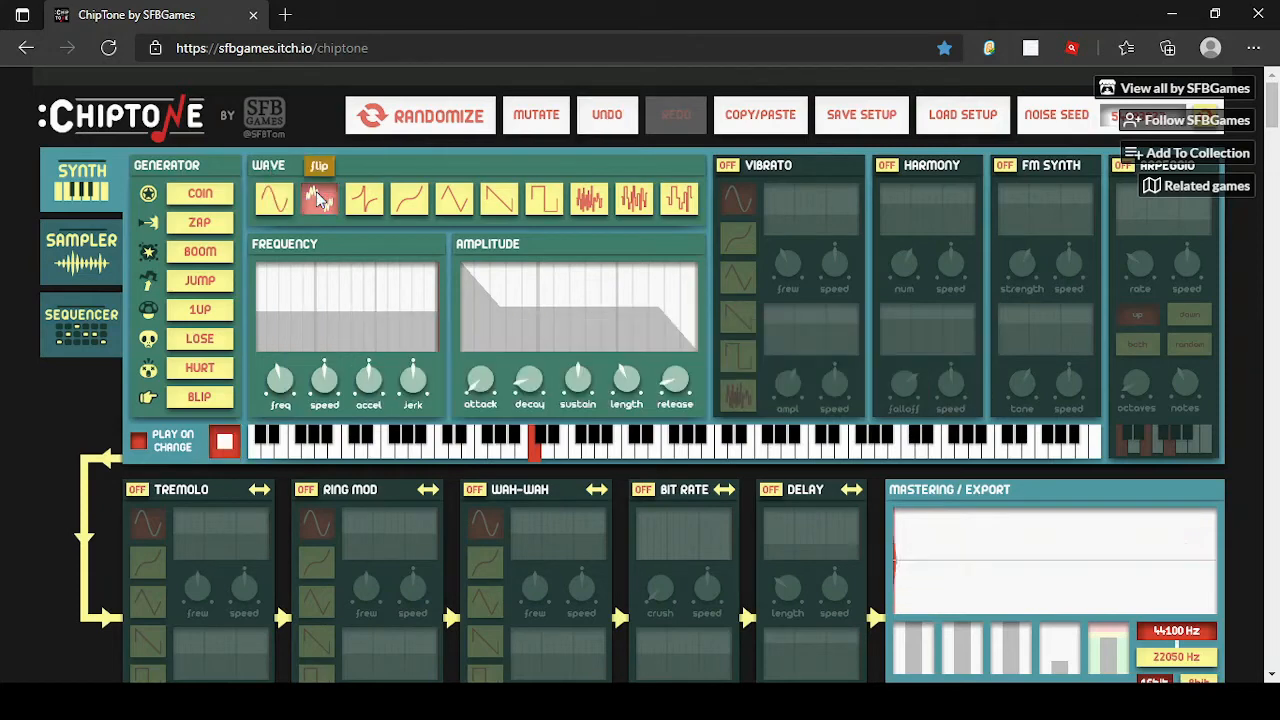
click(368, 197)
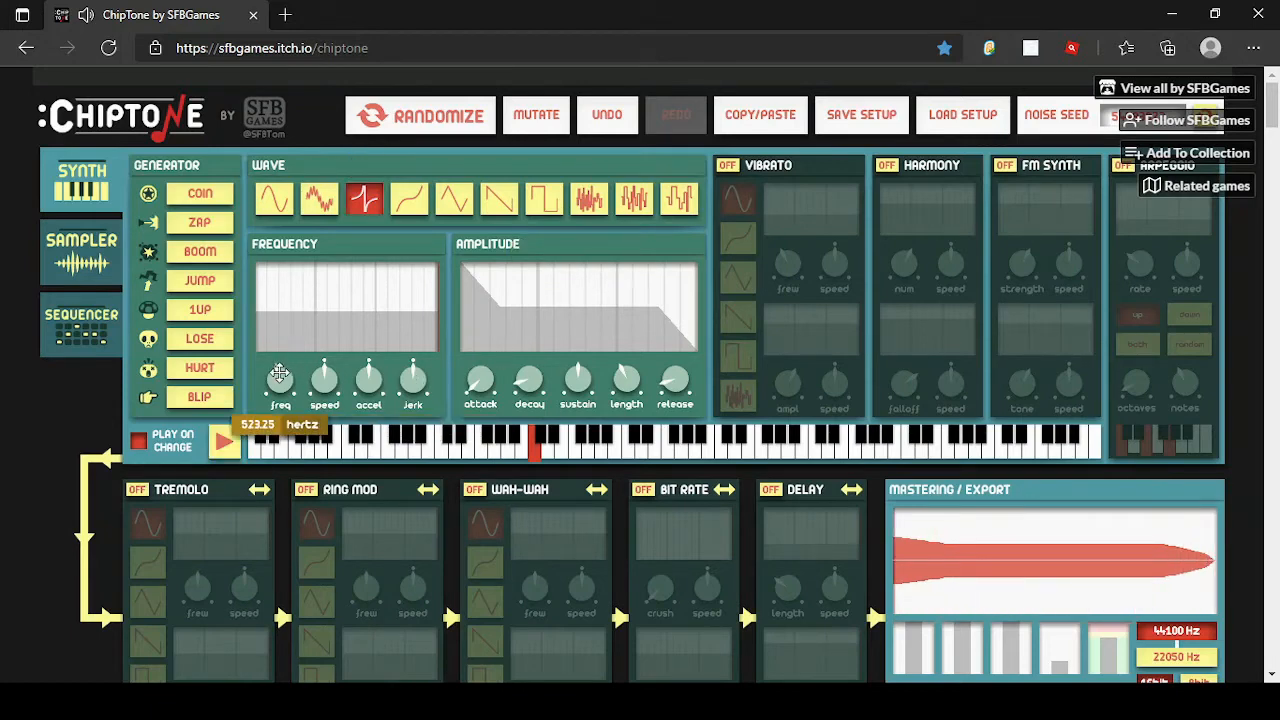
Lower the base frequency, set its speed to -0.03 hertz/sec and raise its acceleration.
drag(279, 374, 215, 400)
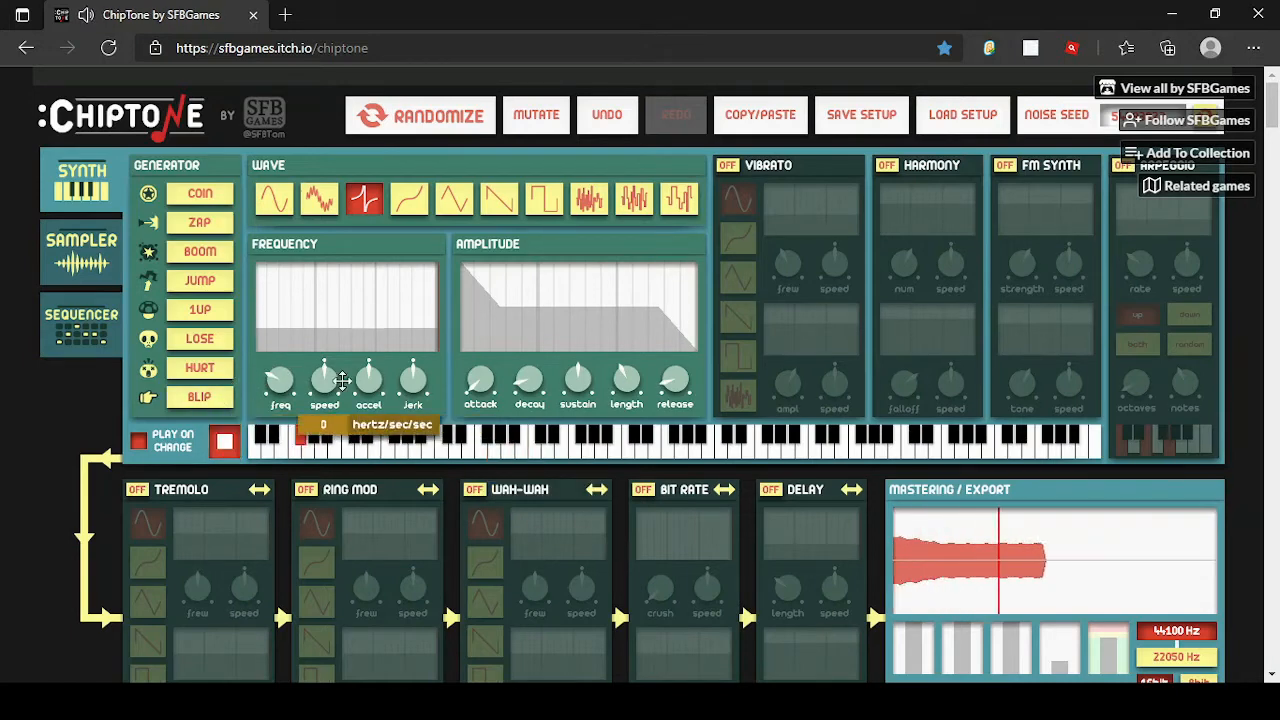
mouse_move(284, 380)
mouse_down()
mouse_move(290, 366)
mouse_move(309, 371)
mouse_up()
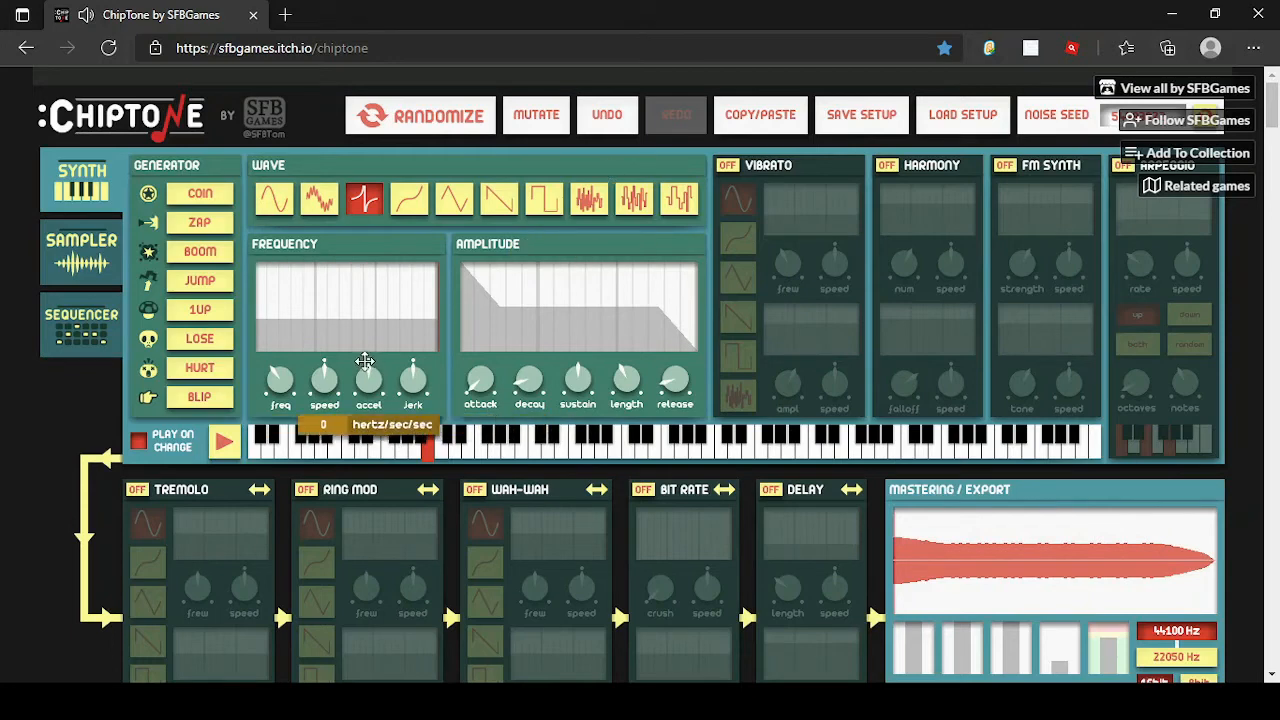
drag(327, 370, 377, 295)
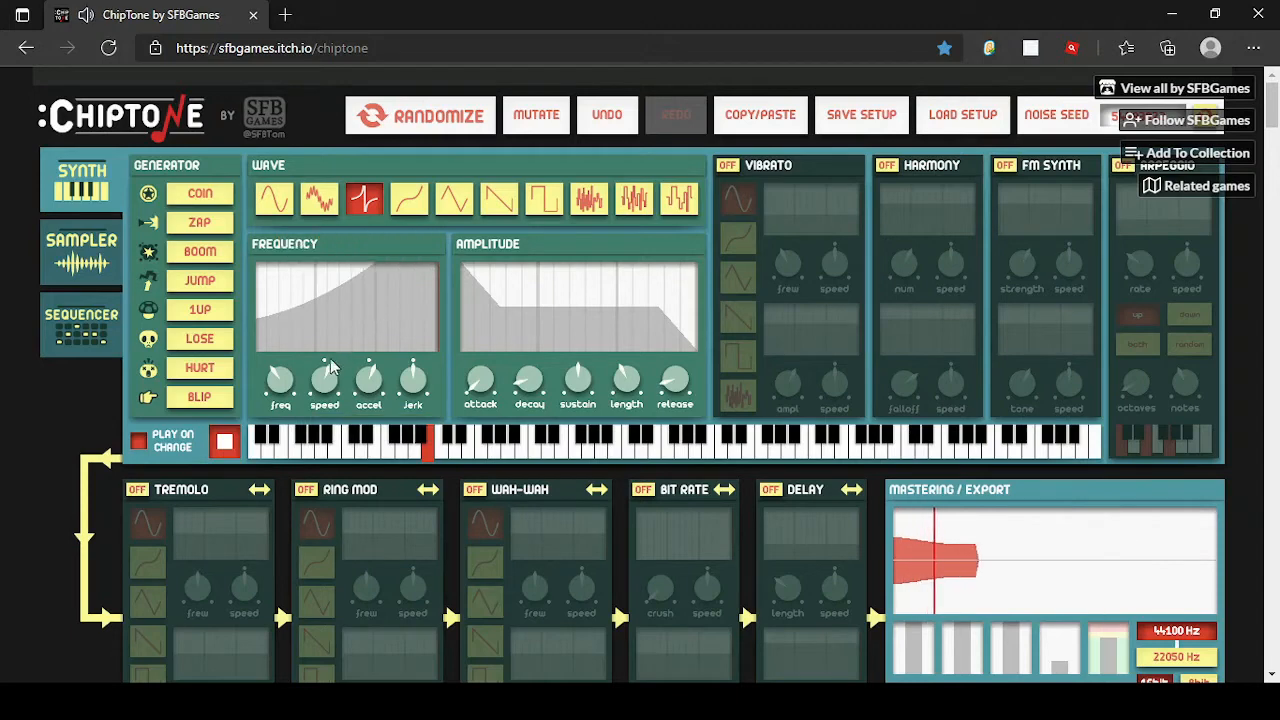
drag(284, 379, 98, 433)
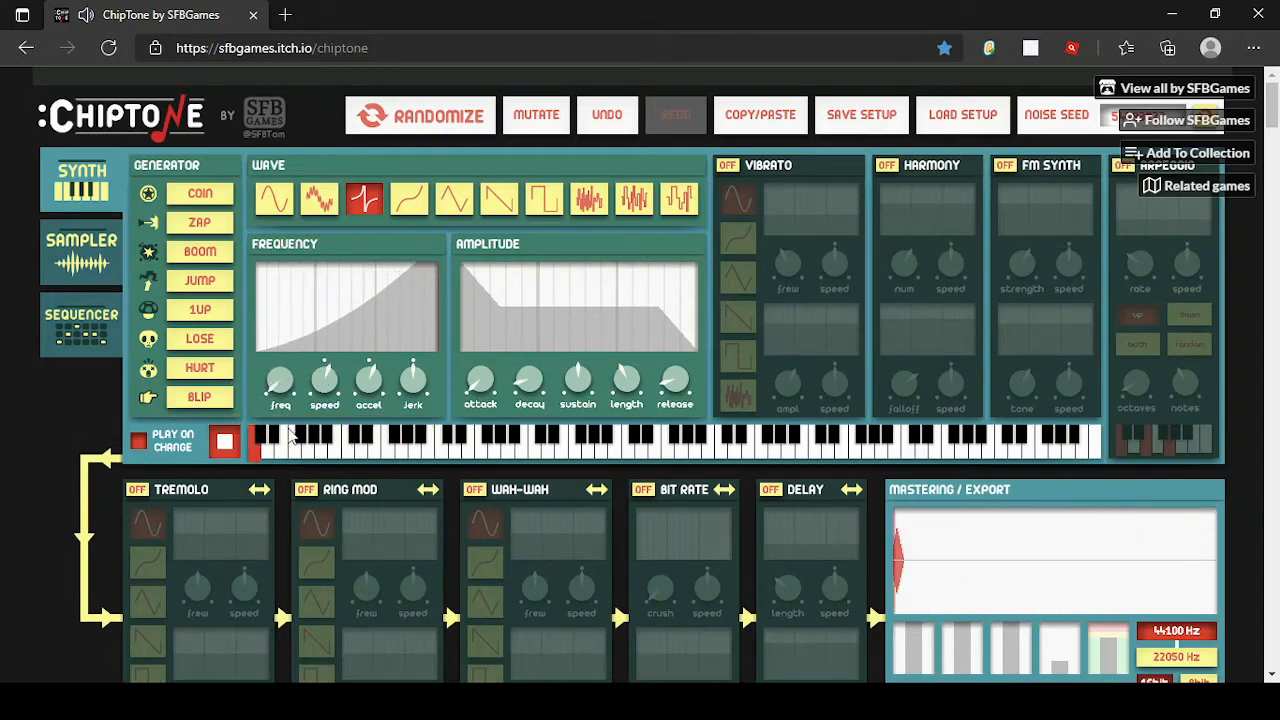
drag(280, 380, 340, 376)
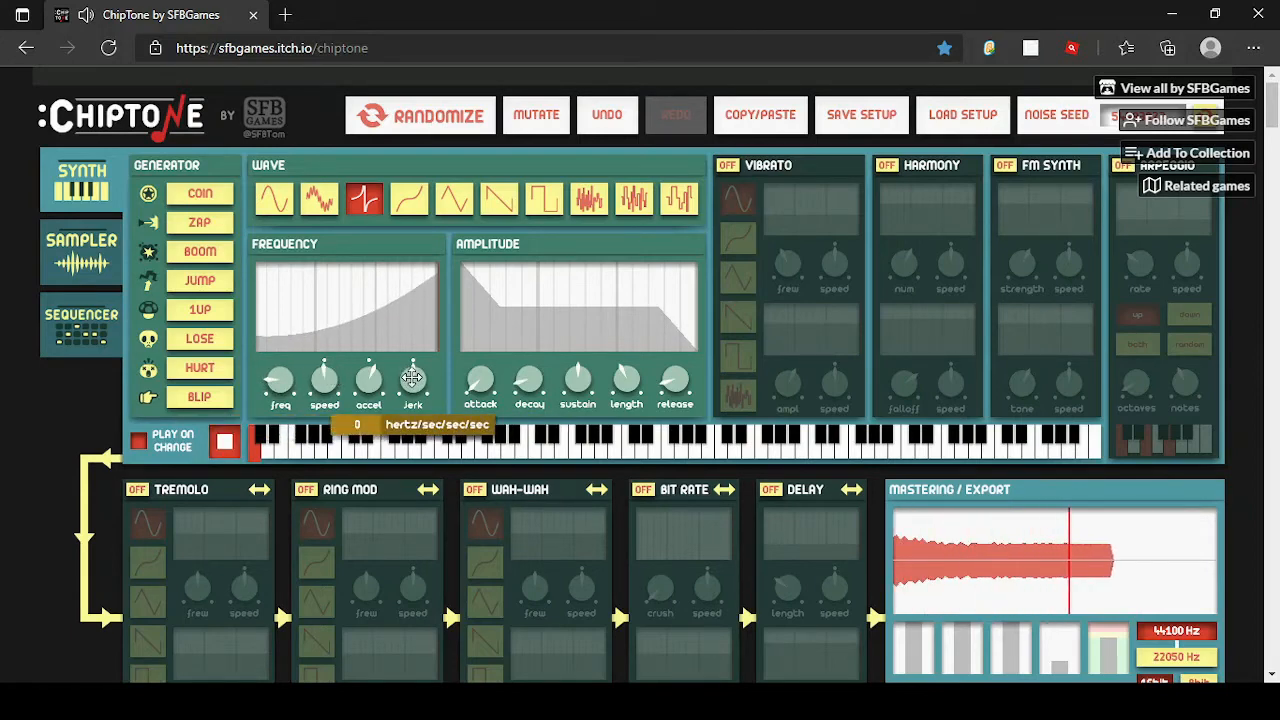
Set the frequency jerk to -0.13 hertz/sec/sec/sec, and raise the base frequency and the amplitude attack.
drag(413, 378, 341, 354)
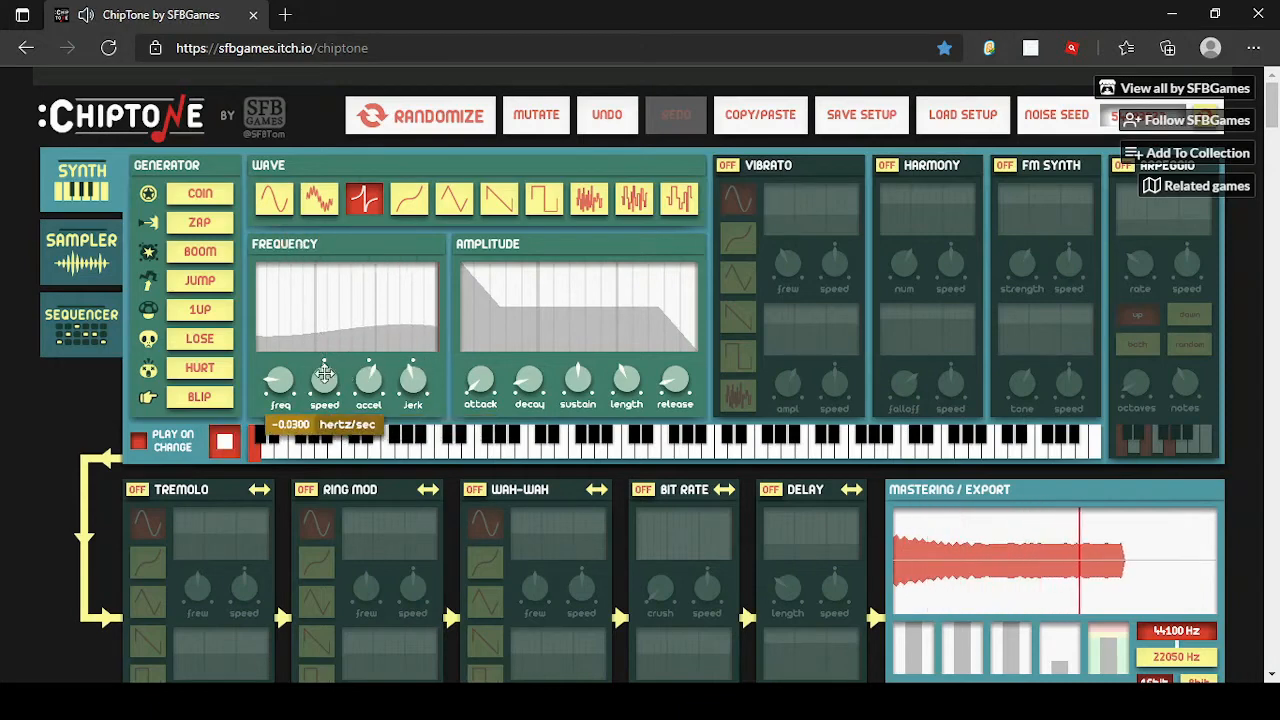
mouse_move(286, 378)
drag(412, 378, 416, 381)
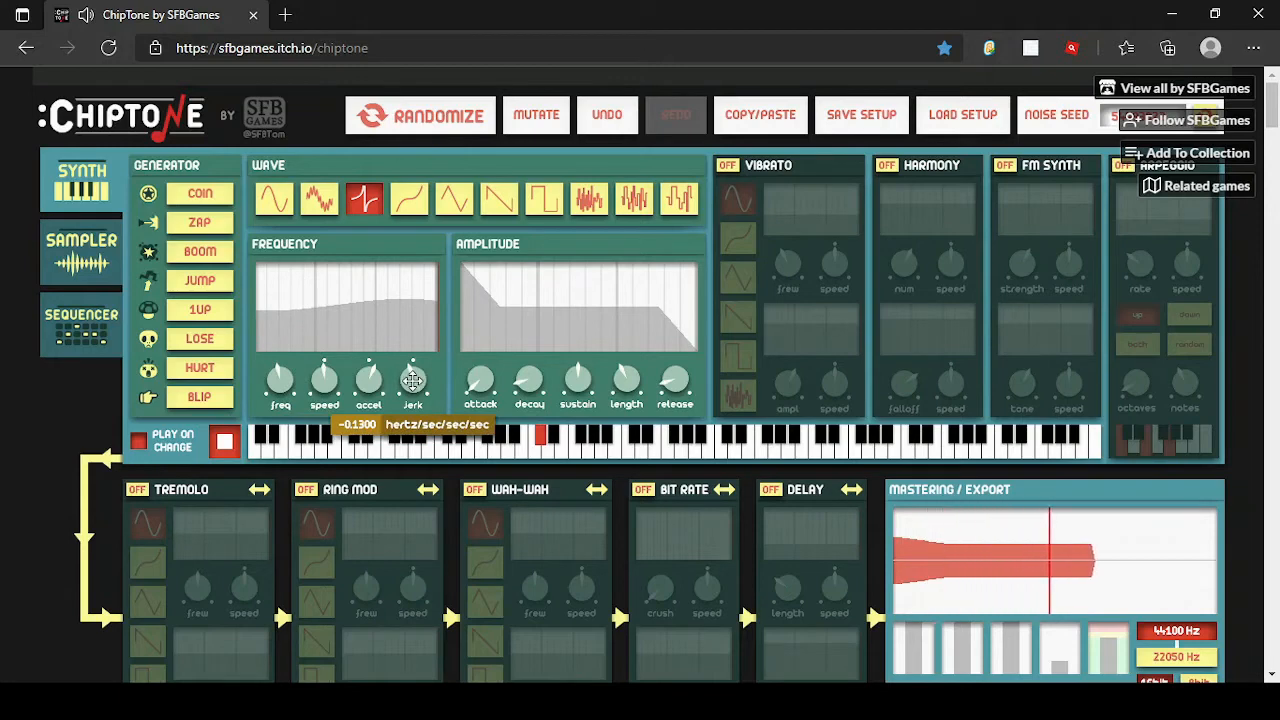
drag(481, 381, 700, 200)
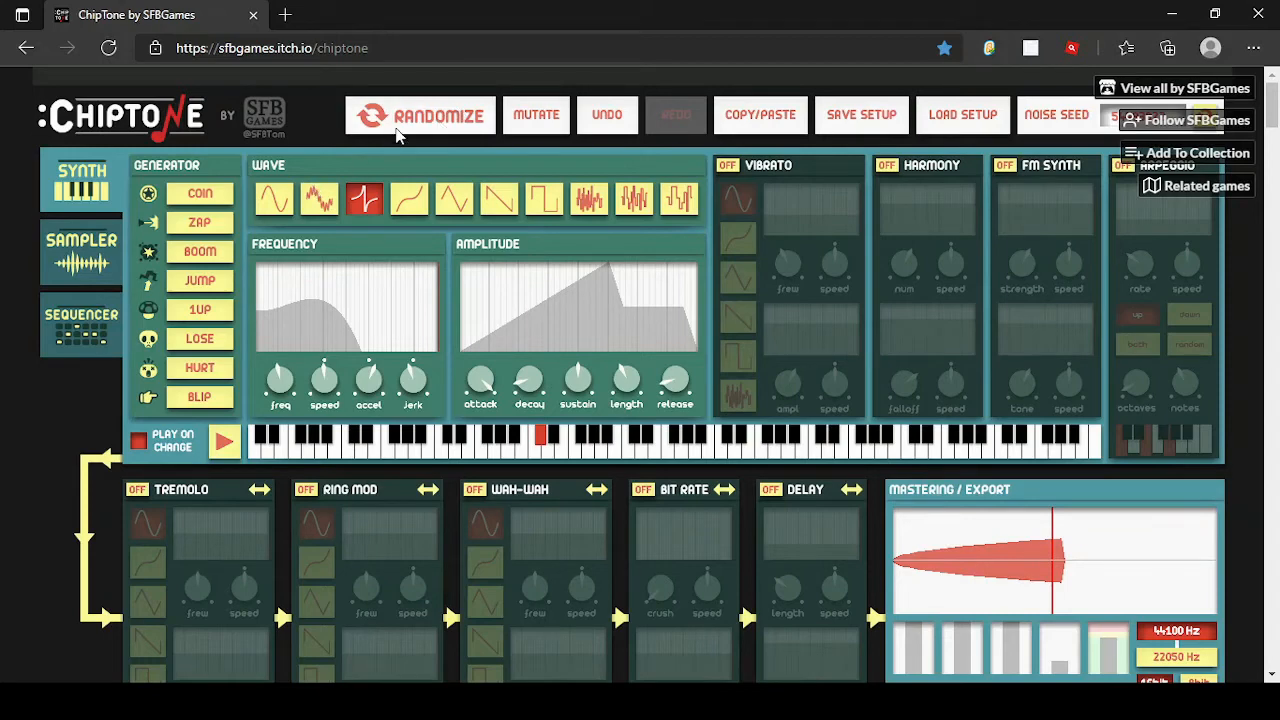
Randomize the sound twice, and undo and redo the second randomization.
click(430, 118)
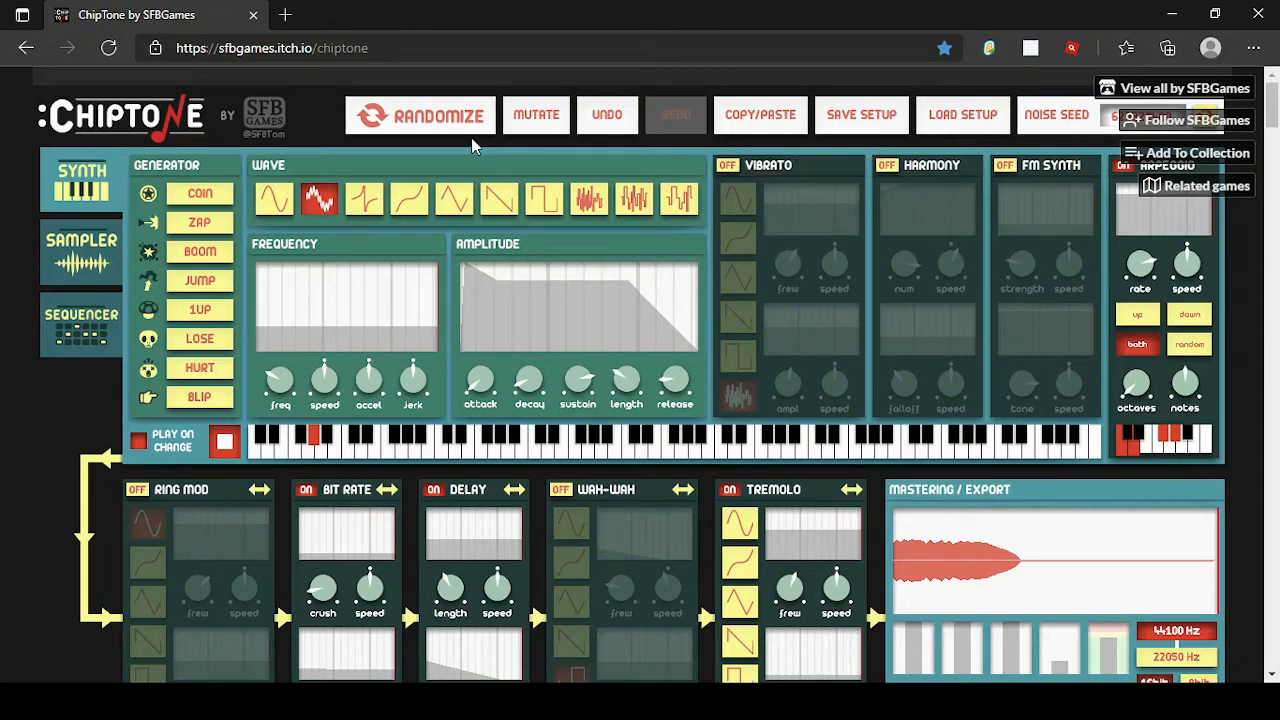
click(440, 117)
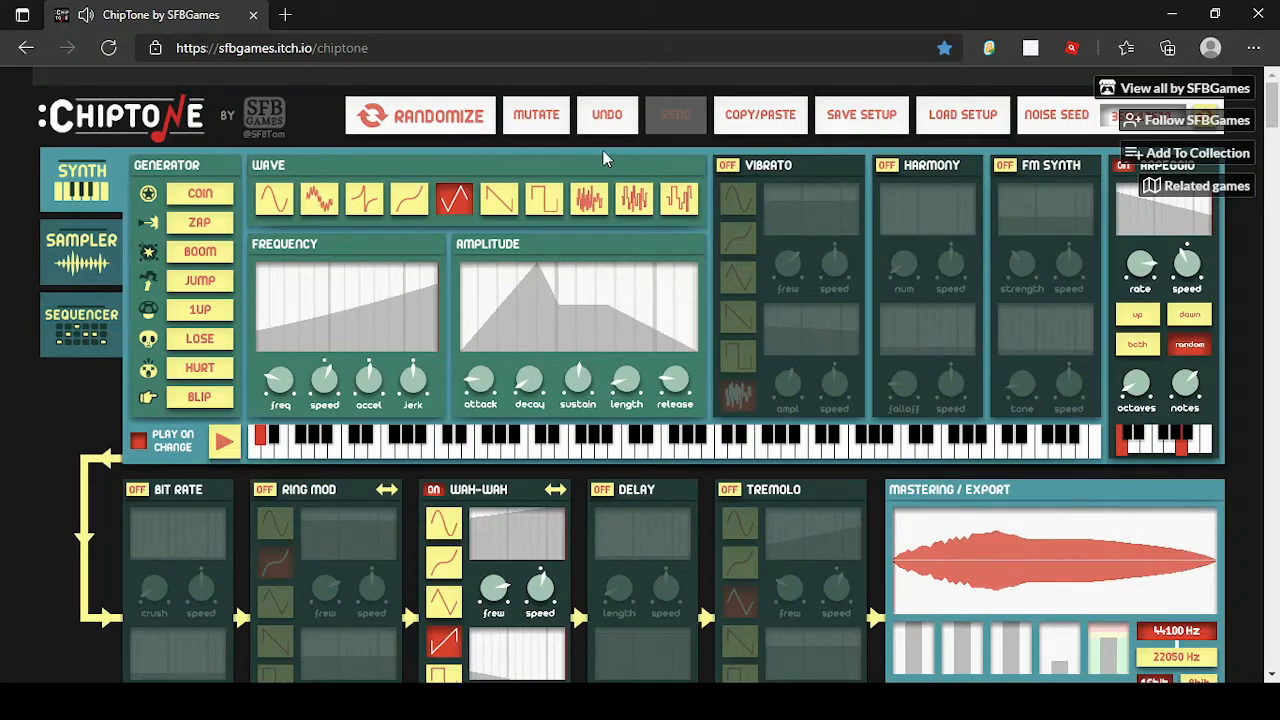
click(618, 118)
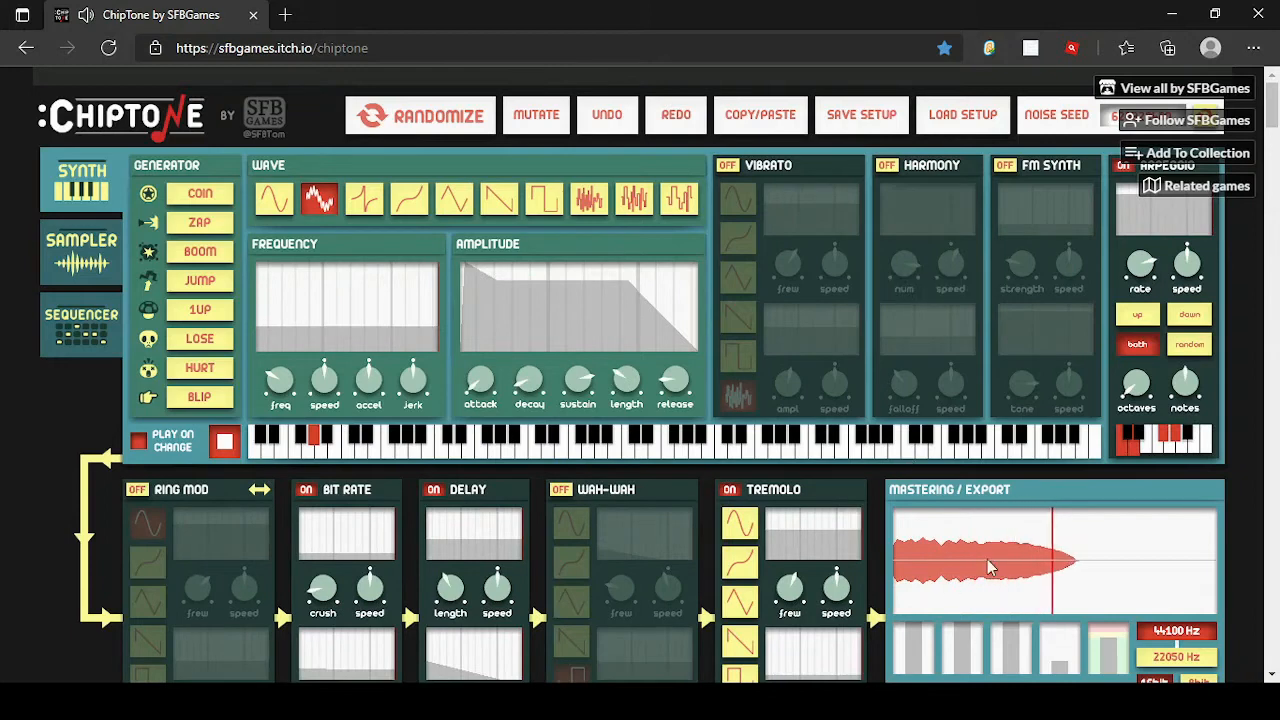
click(672, 118)
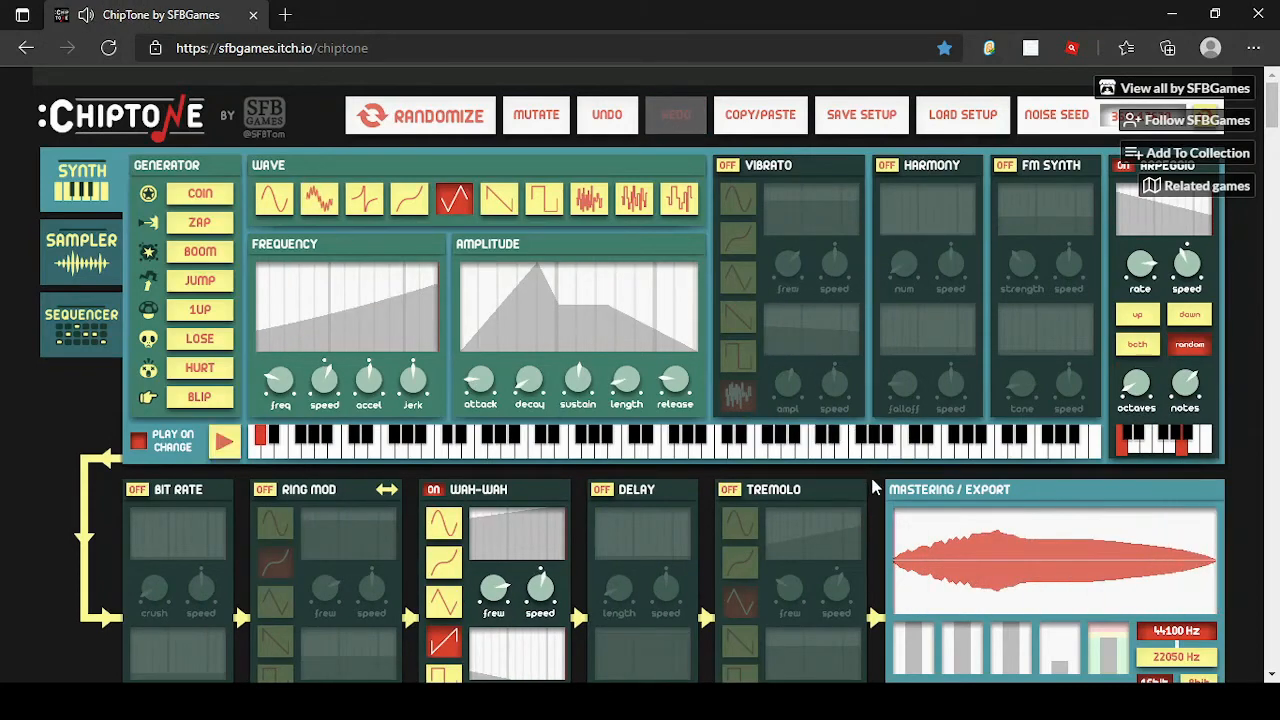
Export the randomized triangle-wave sound as a 16-bit, 44100 Hz WAV file.
scroll(872, 487, down, 2)
scroll(872, 487, up, 1)
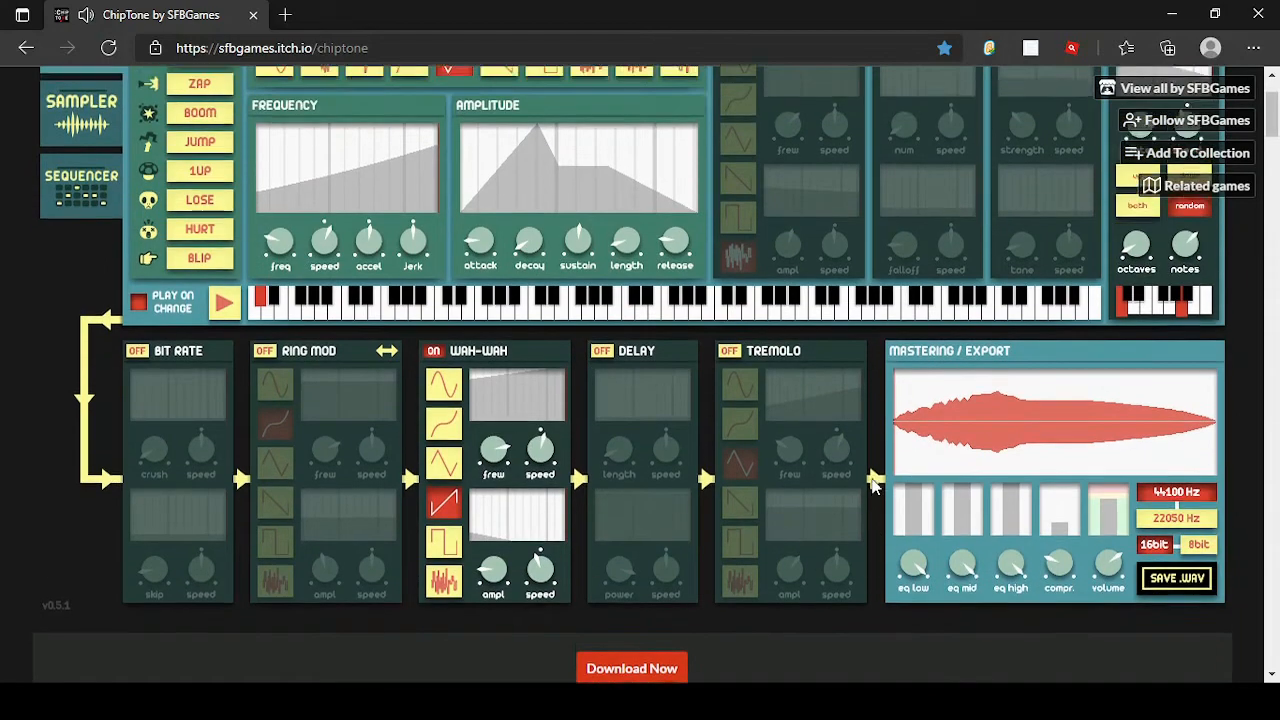
scroll(872, 487, up, 1)
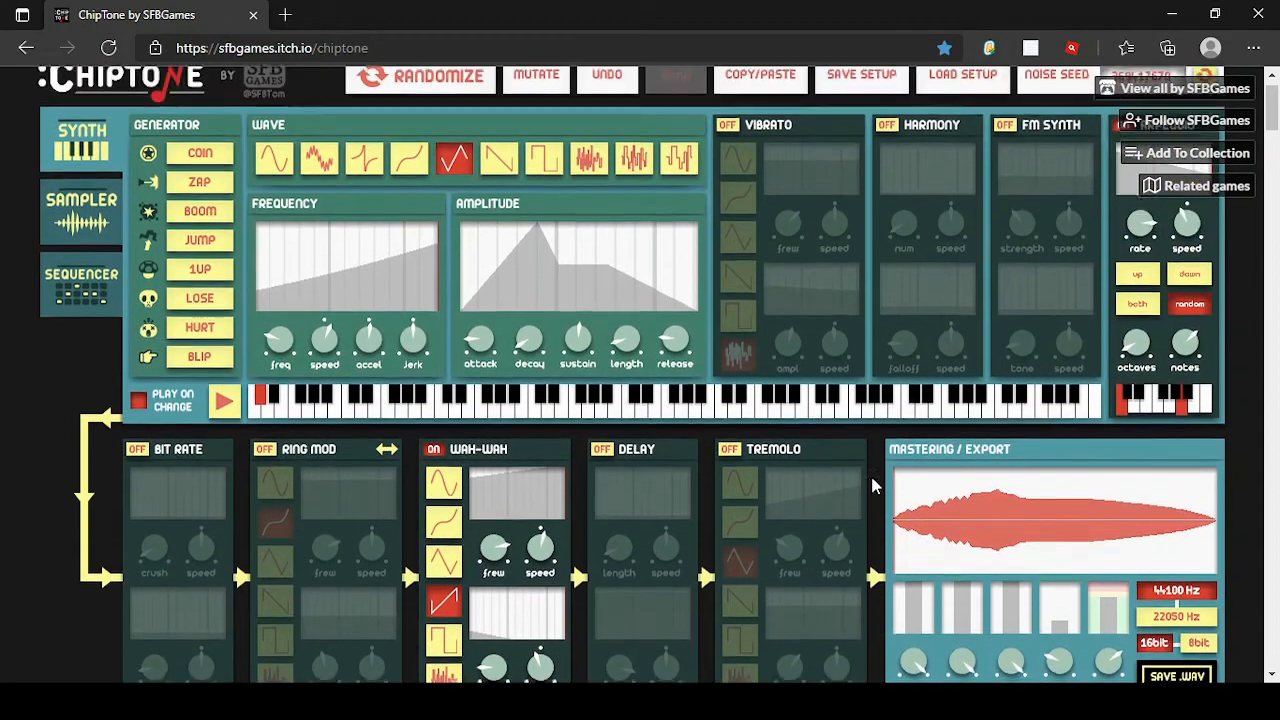
scroll(872, 487, down, 1)
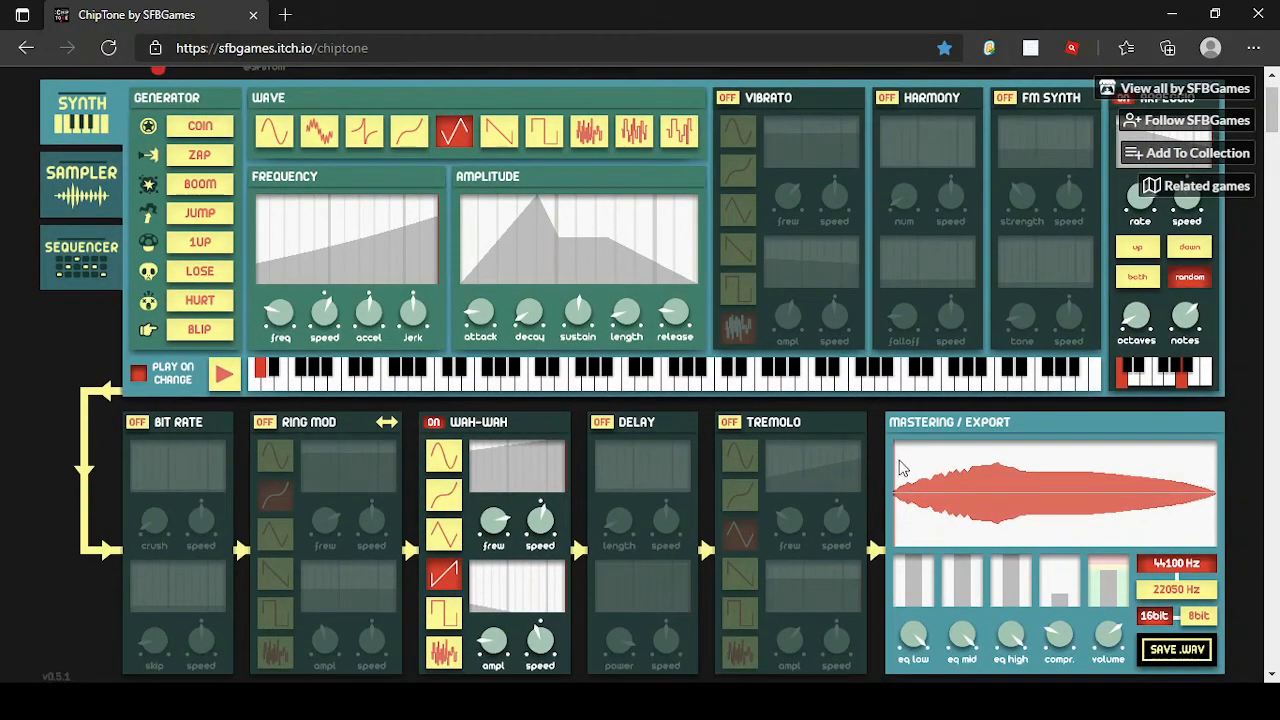
click(1181, 652)
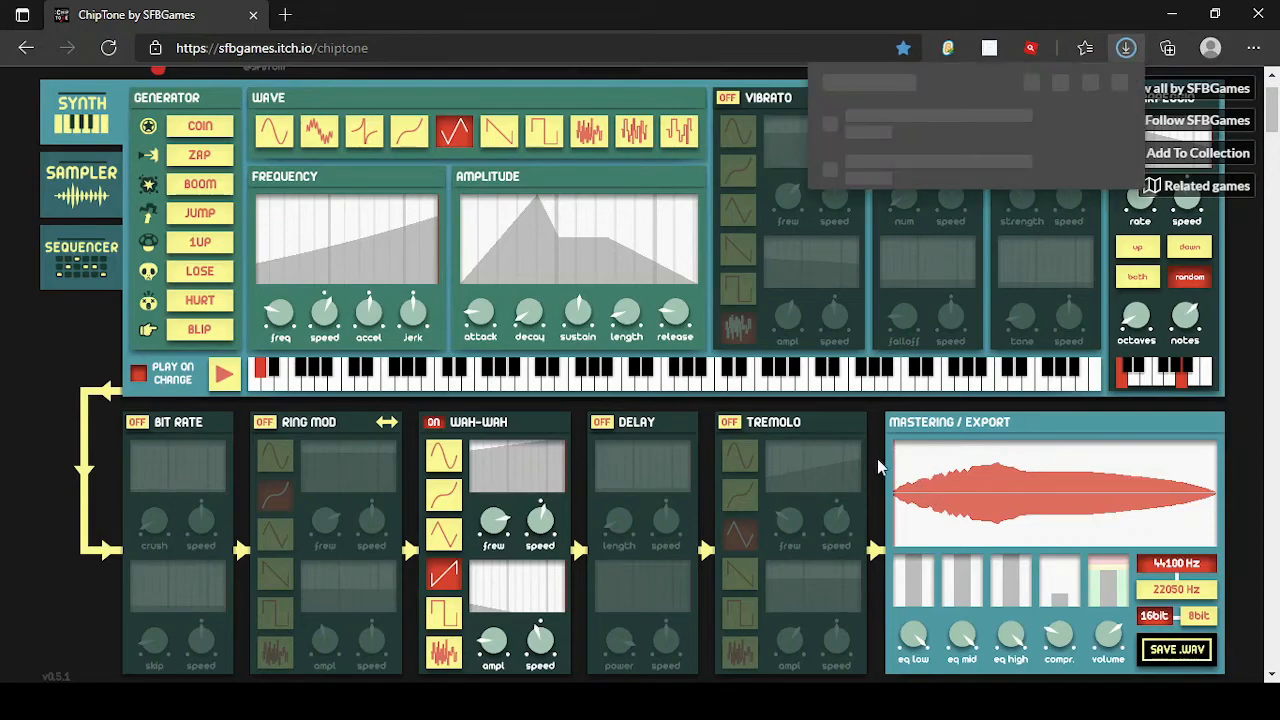
Undo the last randomization of the sound.
scroll(855, 503, up, 1)
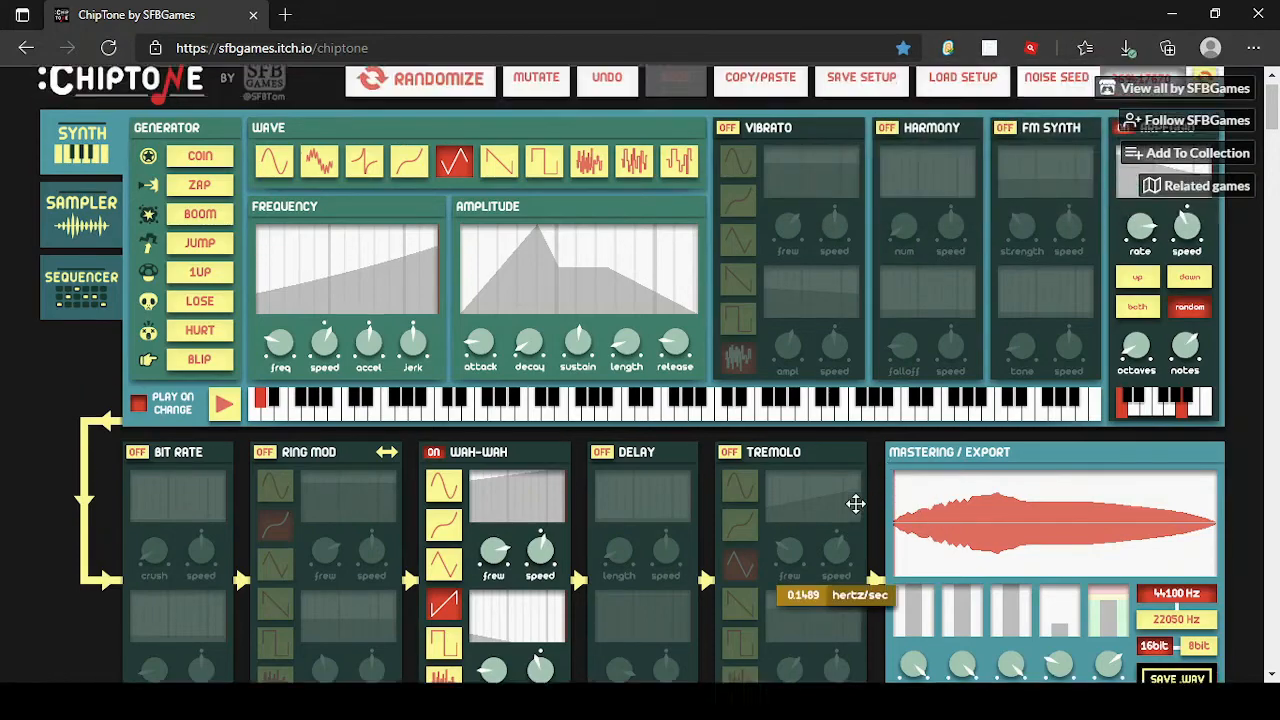
scroll(855, 503, up, 1)
key(ctrl+z)
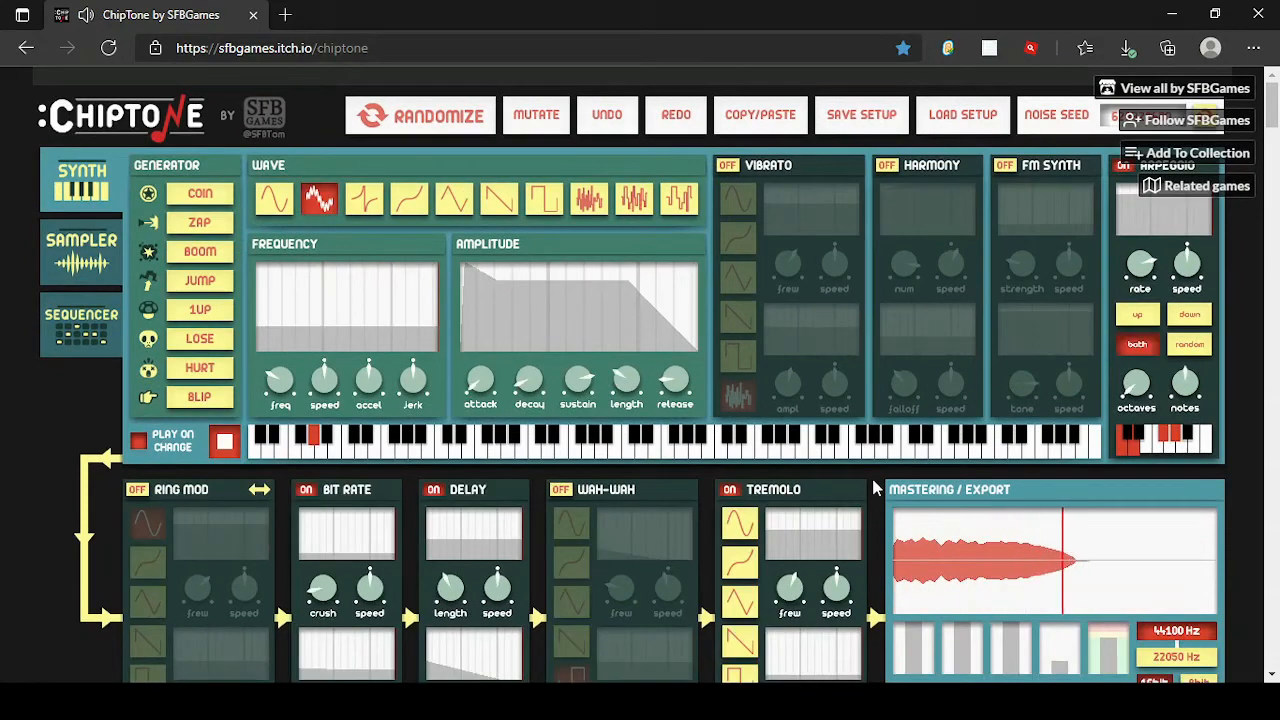
Try a lower note for the sawtooth sound on the piano keyboard and switch it to a much higher note.
scroll(875, 488, down, 3)
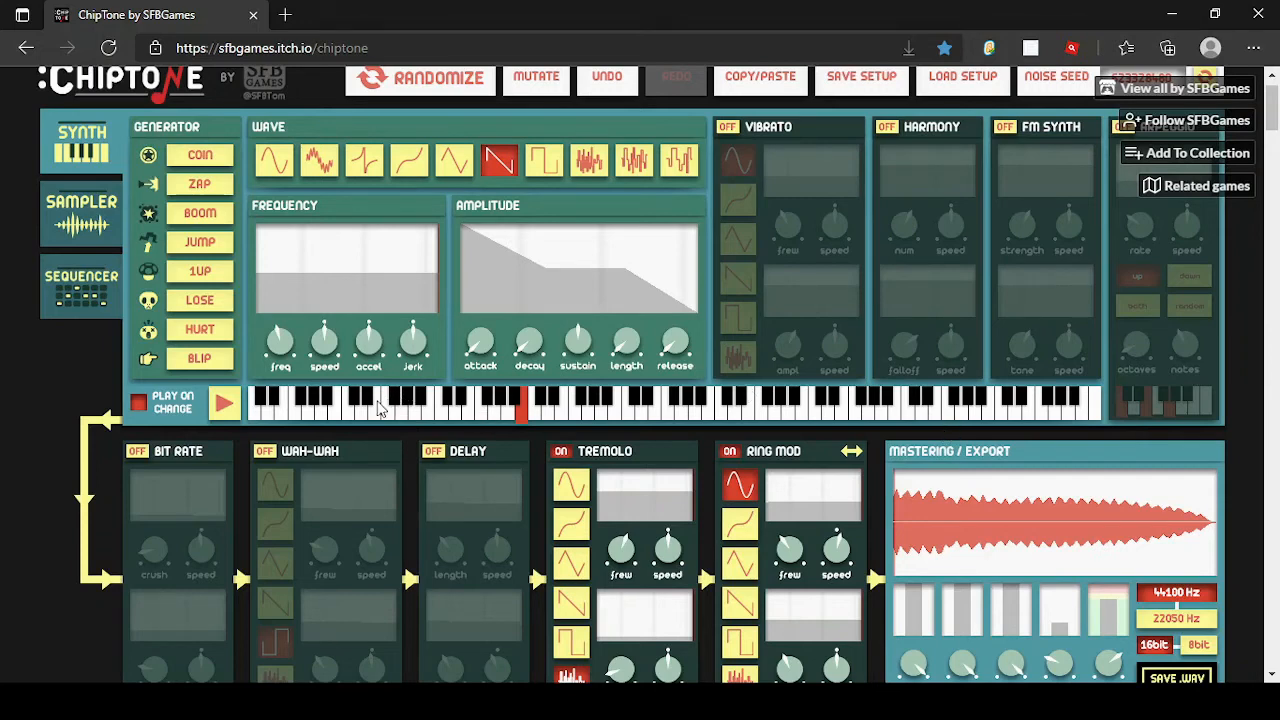
click(376, 410)
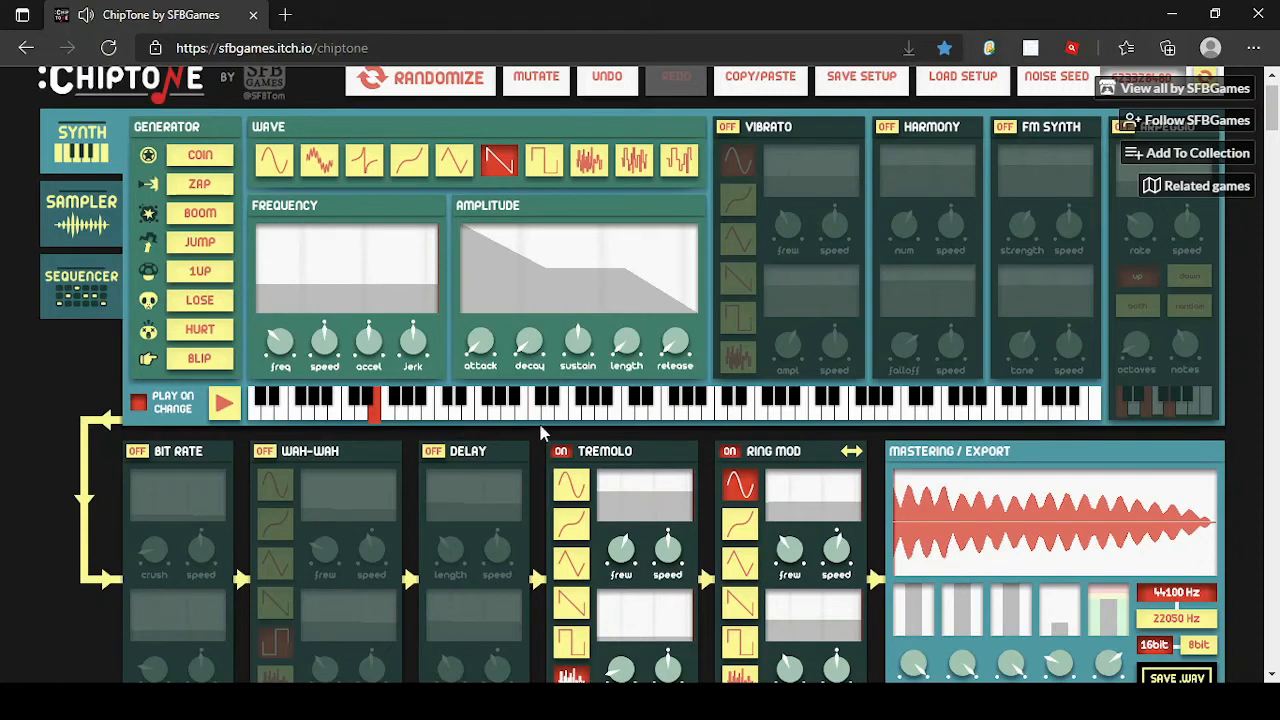
click(844, 412)
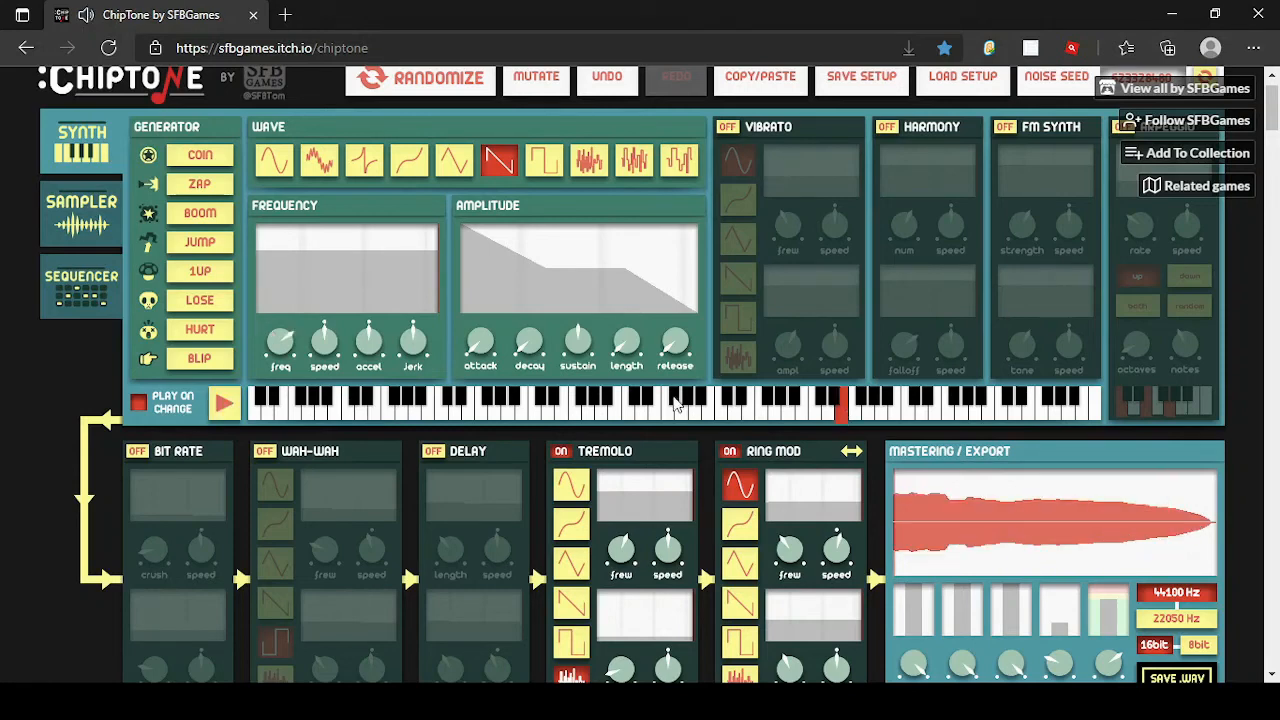
scroll(713, 467, down, 2)
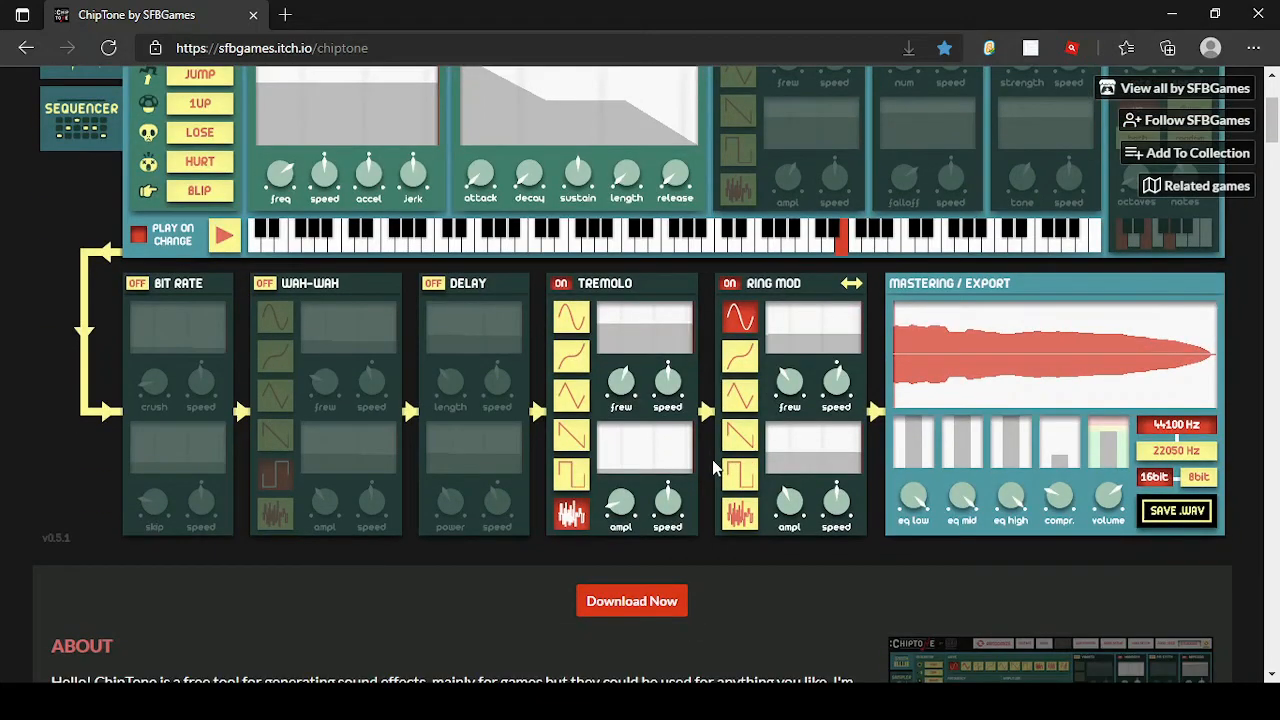
scroll(710, 491, up, 2)
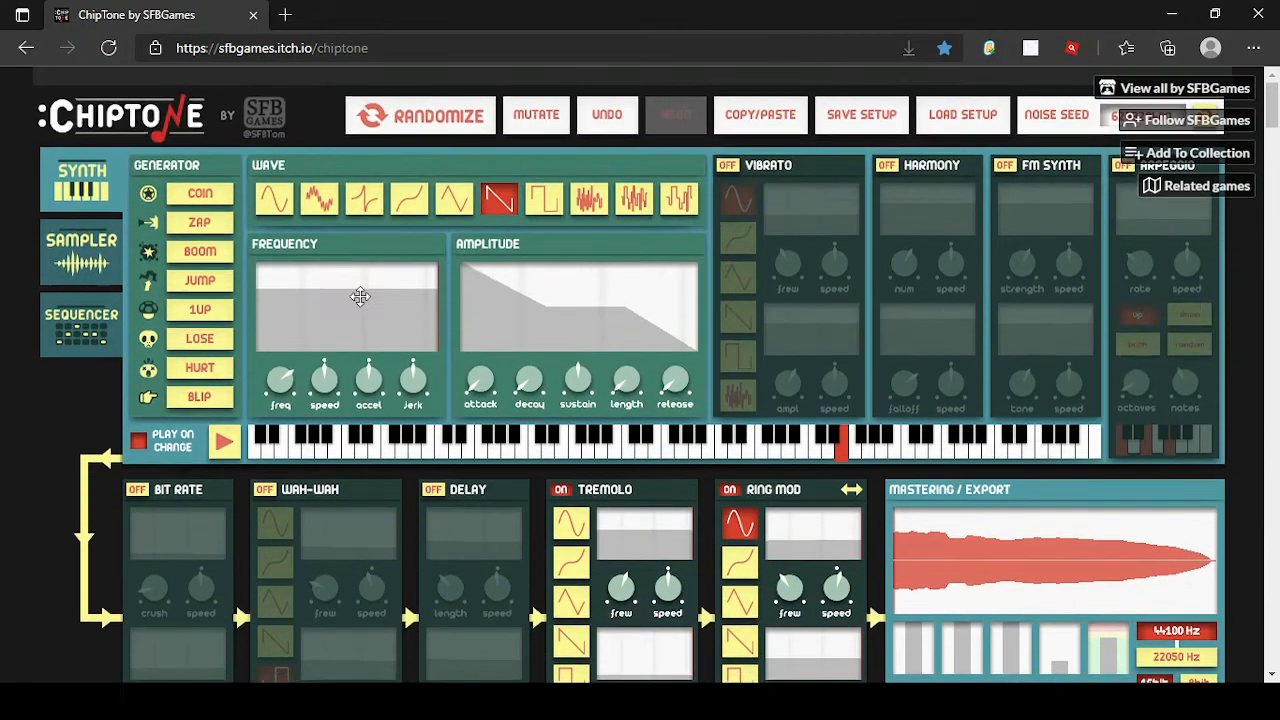
Look at the Sampler and Sequencer sections and return to the Synth.
click(72, 250)
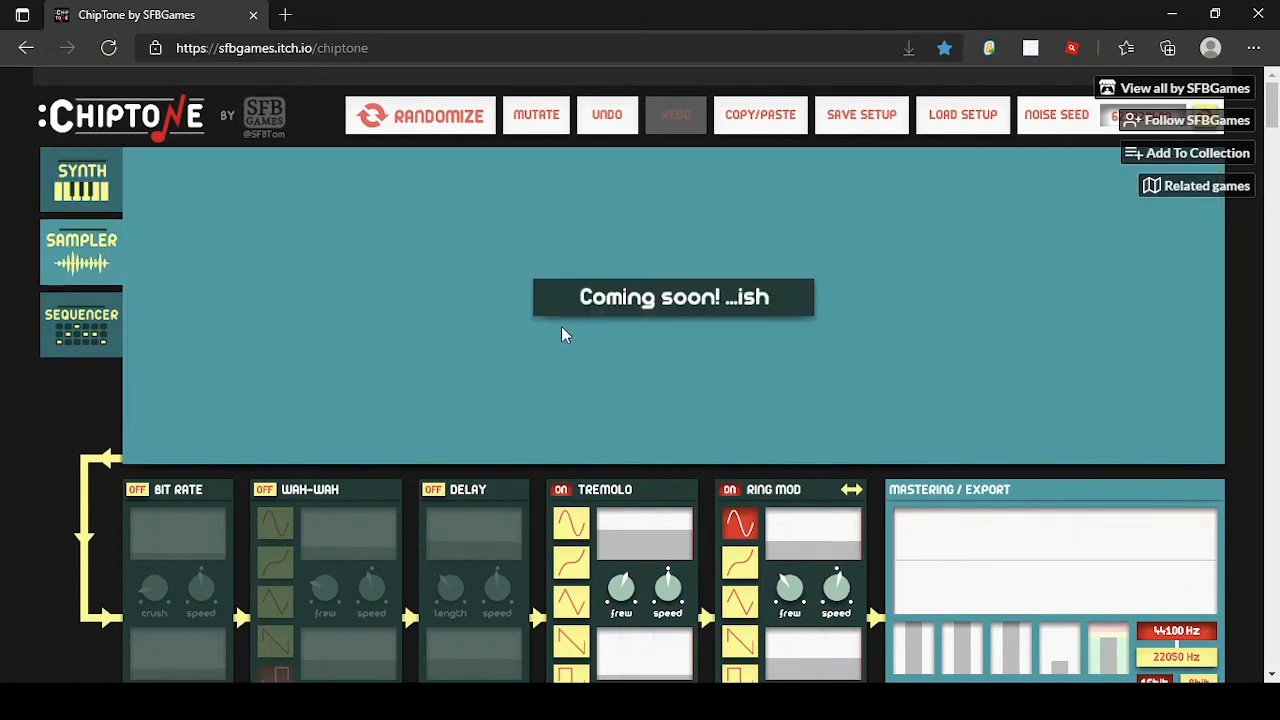
click(100, 310)
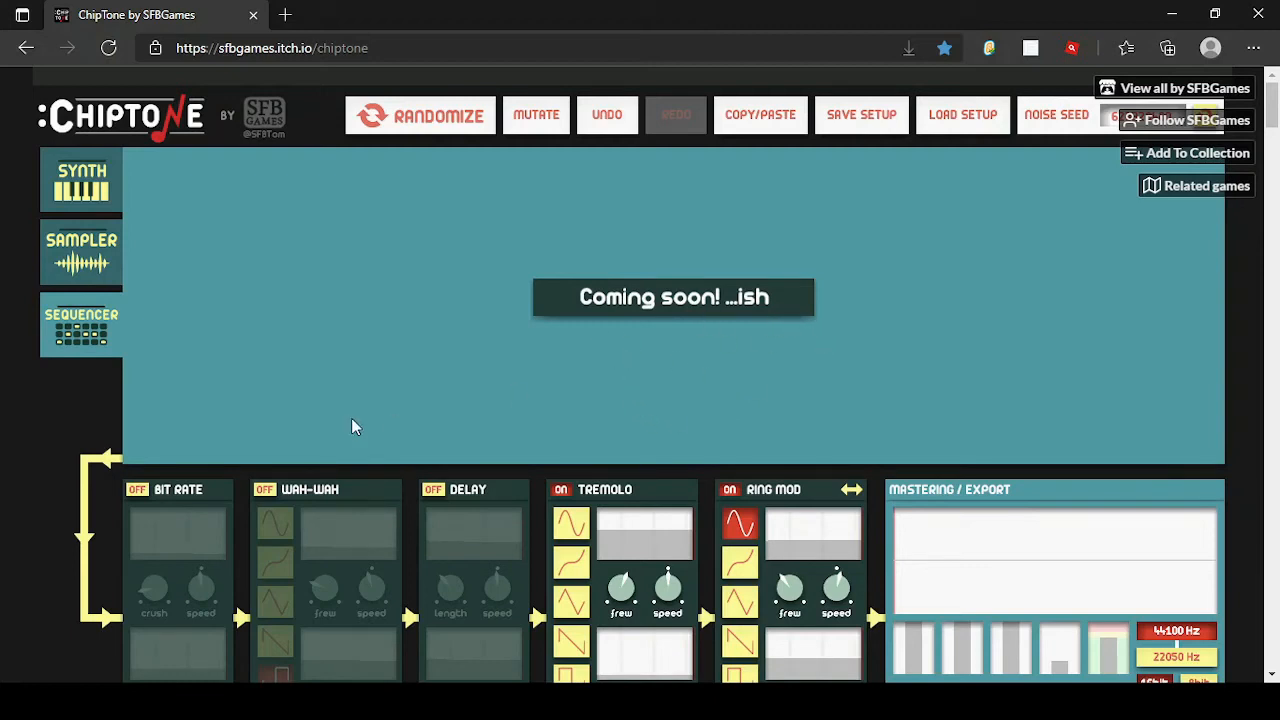
click(85, 187)
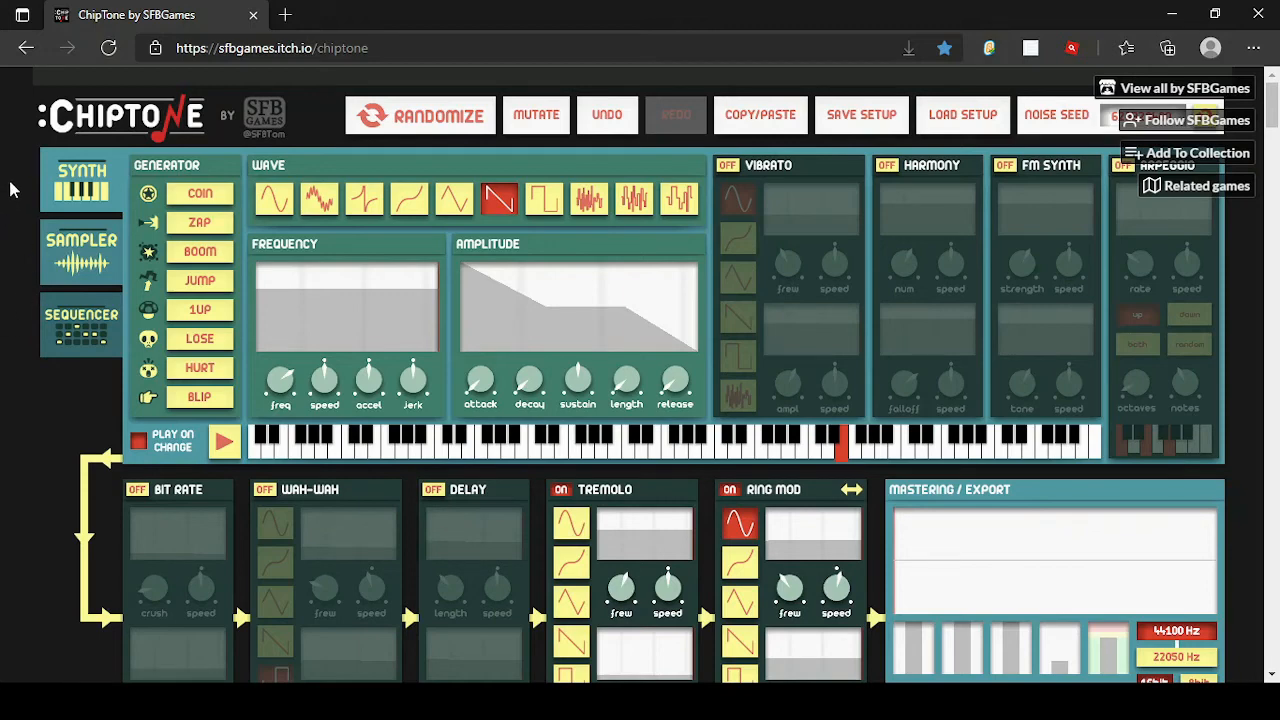
scroll(879, 490, down, 3)
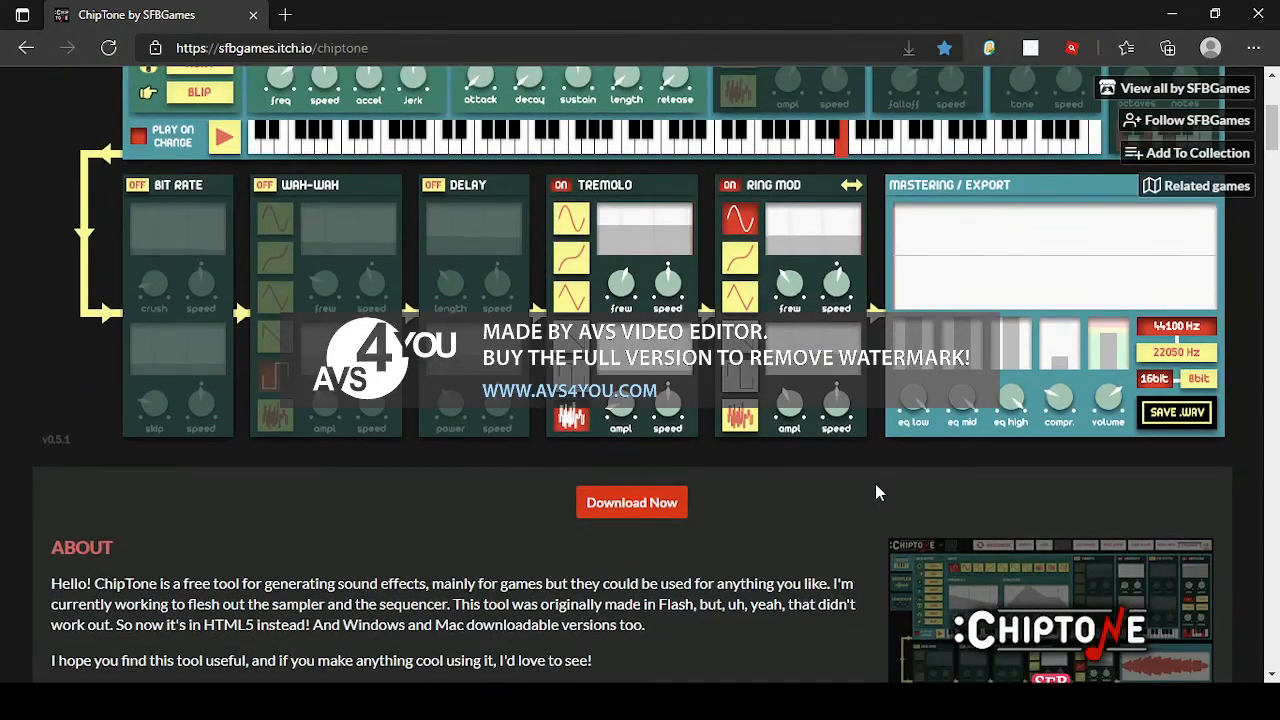
scroll(875, 490, up, 1)
scroll(875, 490, up, 1)
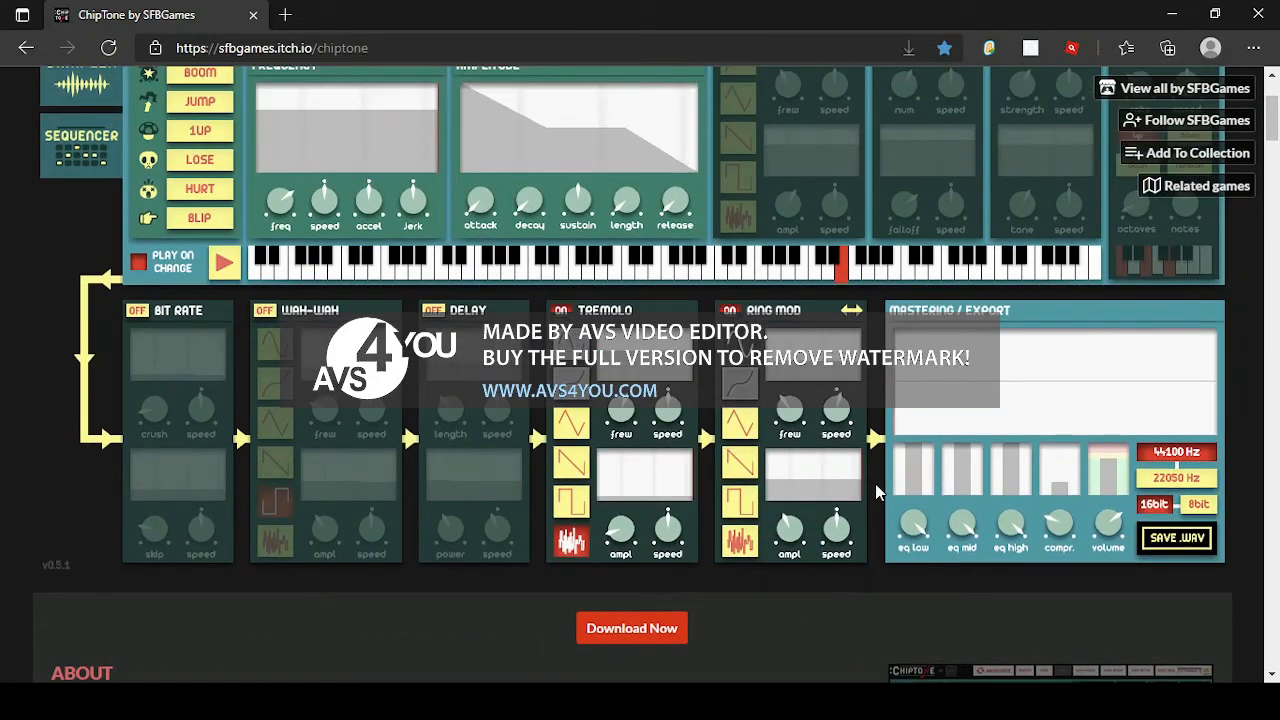
scroll(875, 490, up, 1)
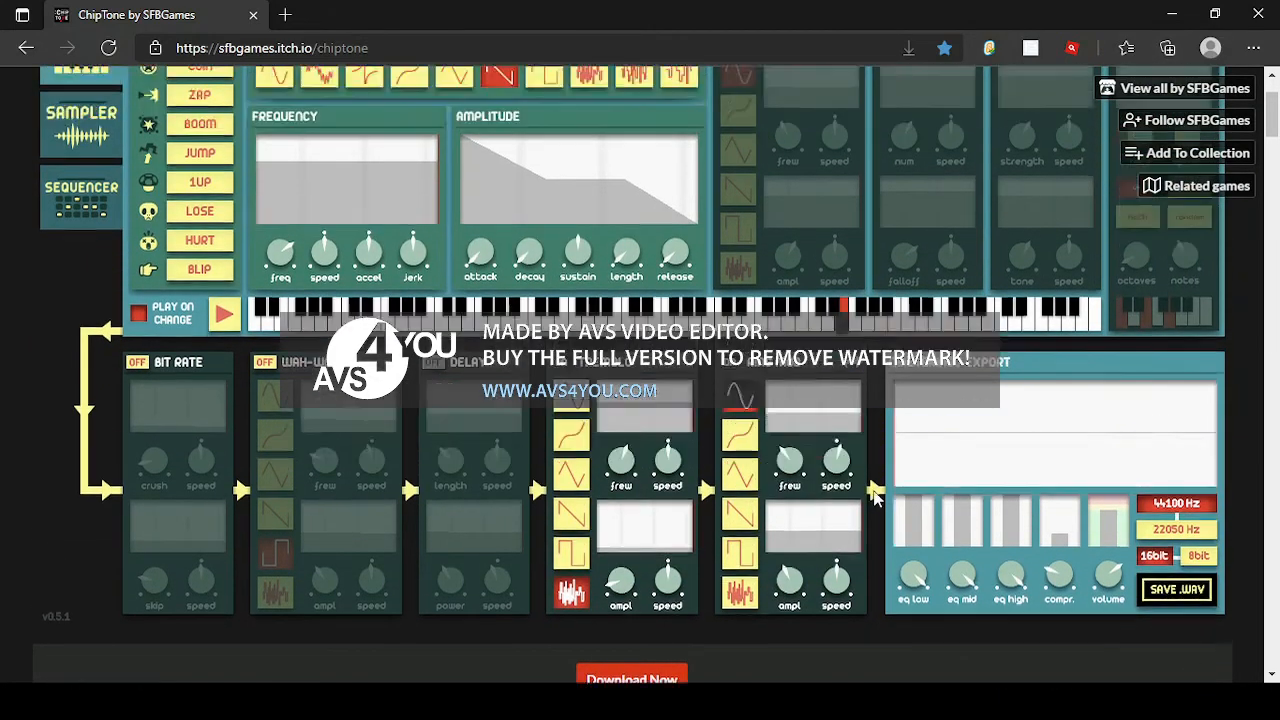
scroll(875, 490, up, 3)
Open the bookmarked BandLab profile in a new browser tab and create a new project in the mix editor.
click(285, 15)
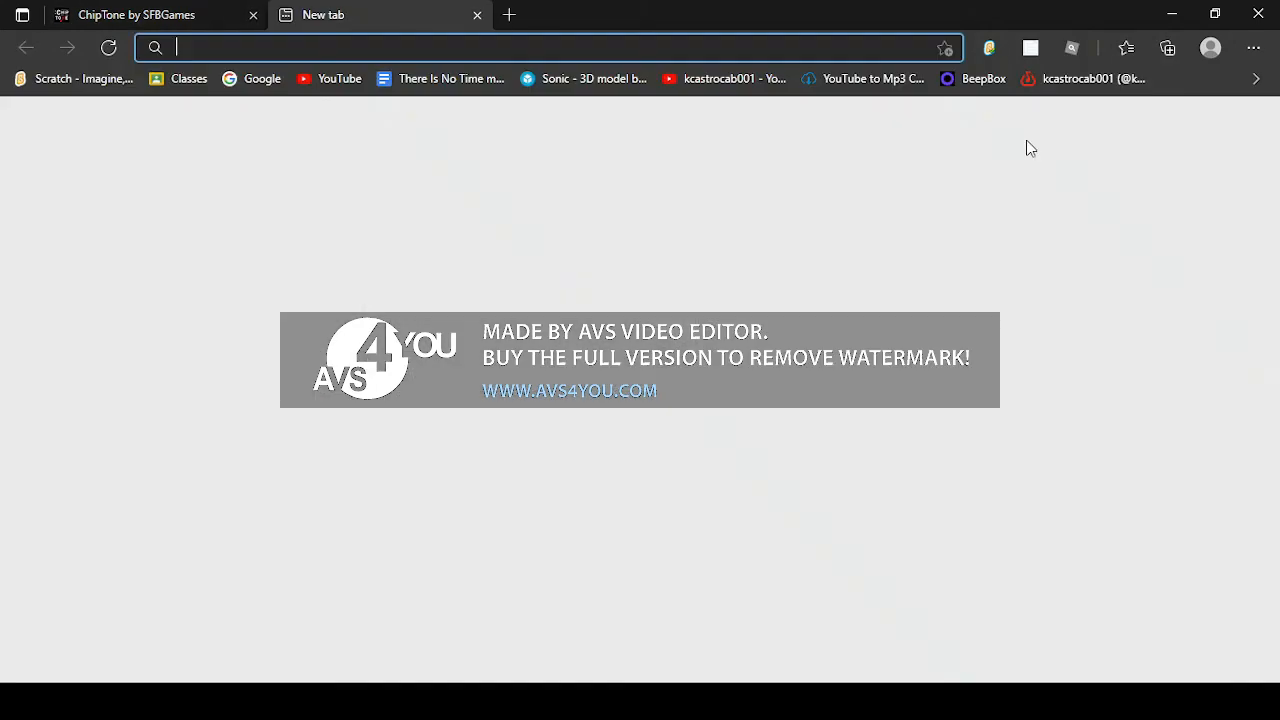
click(1100, 79)
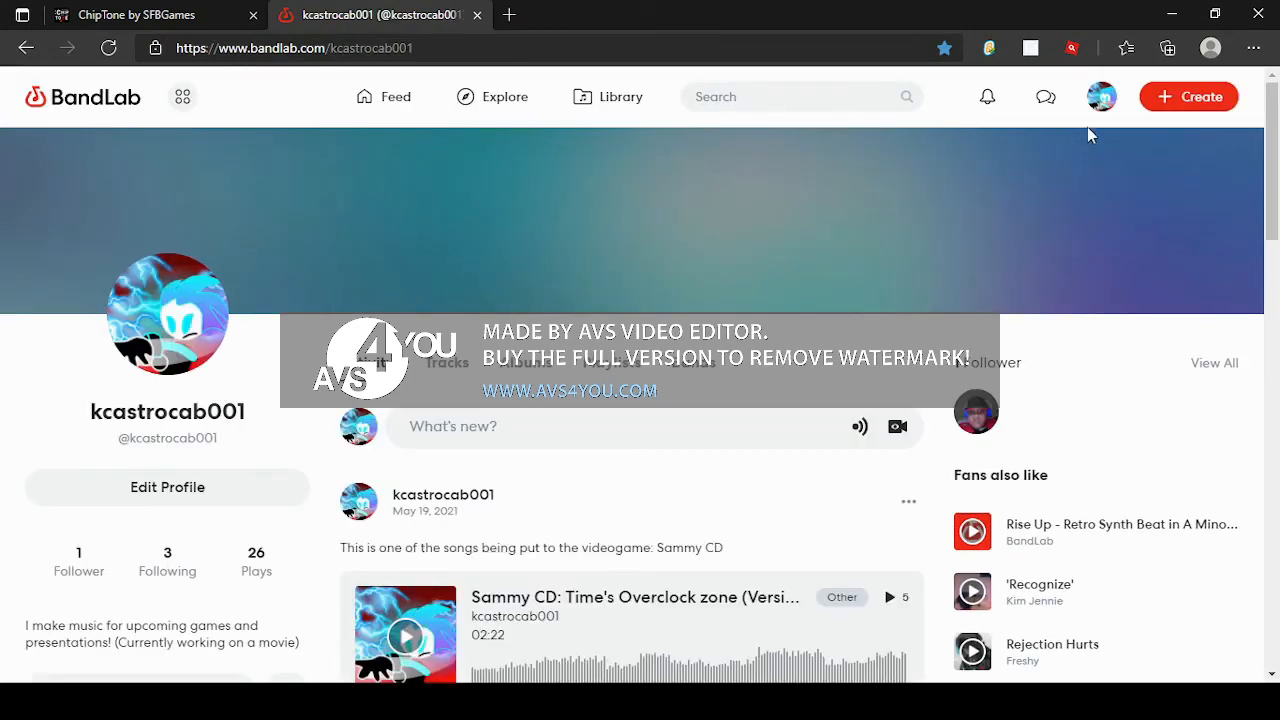
click(1166, 98)
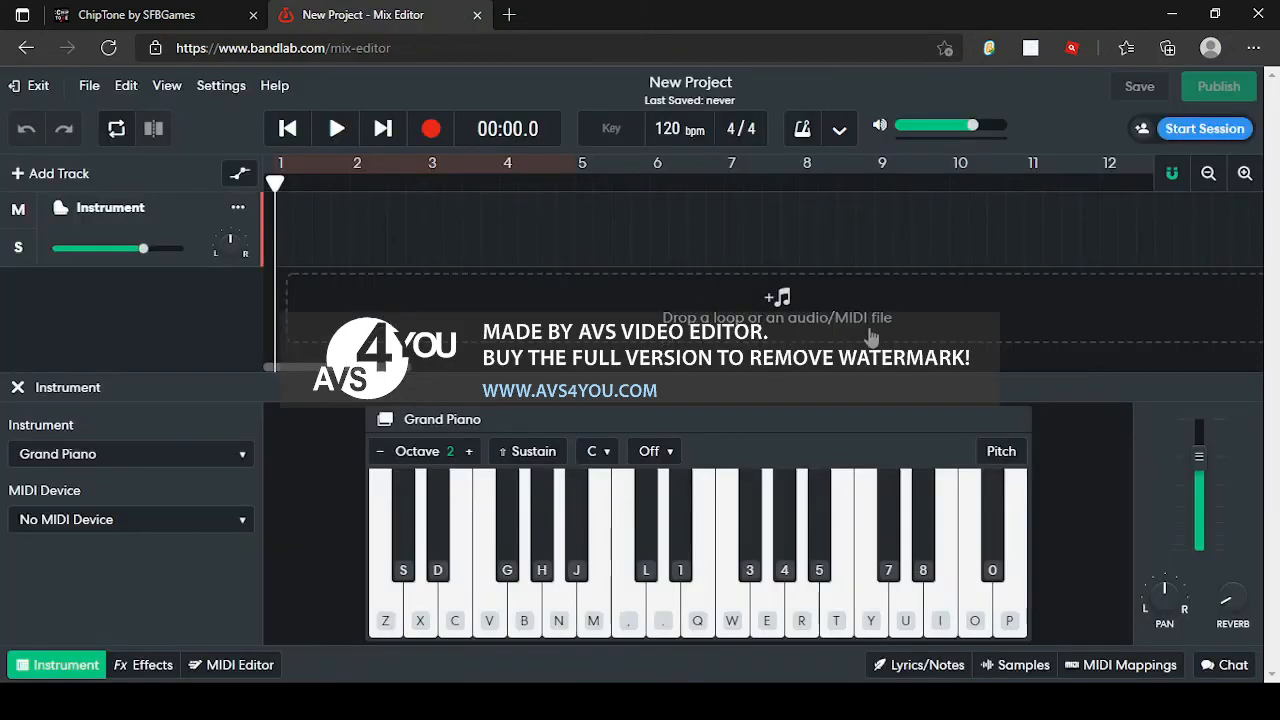
Import the audio file sound (11) from Downloads as a new track and play it back.
click(399, 310)
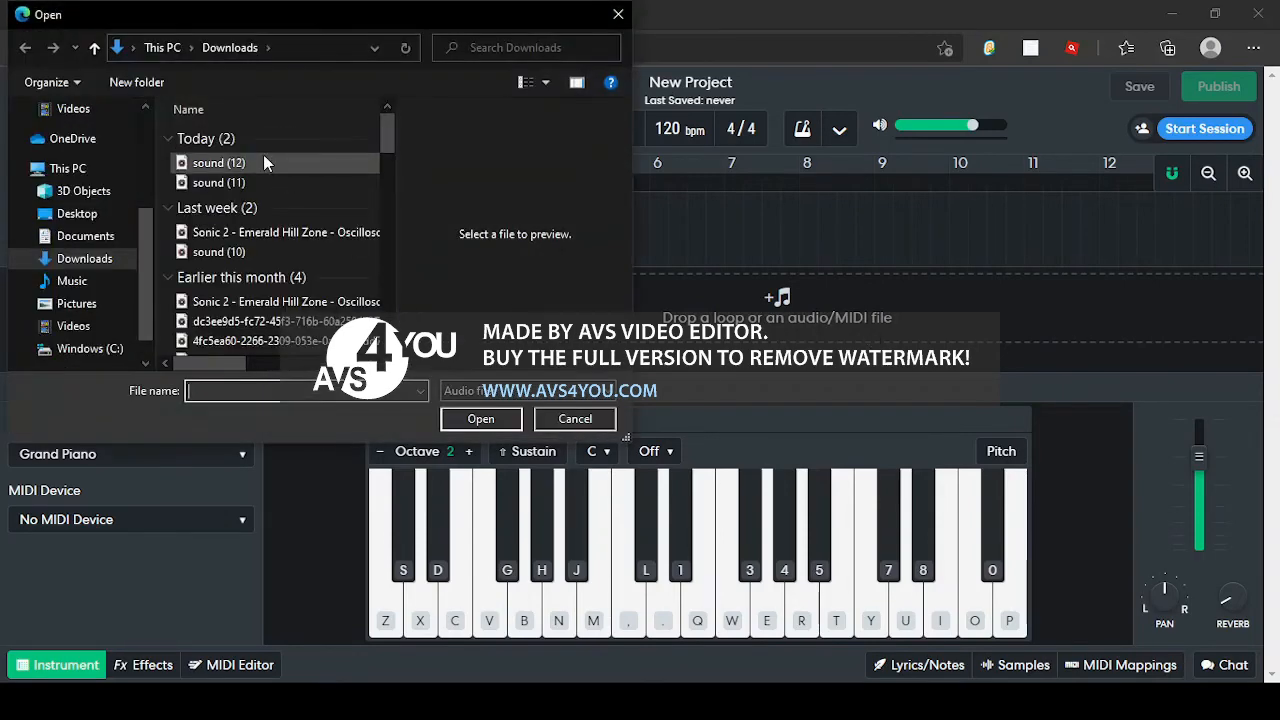
click(278, 182)
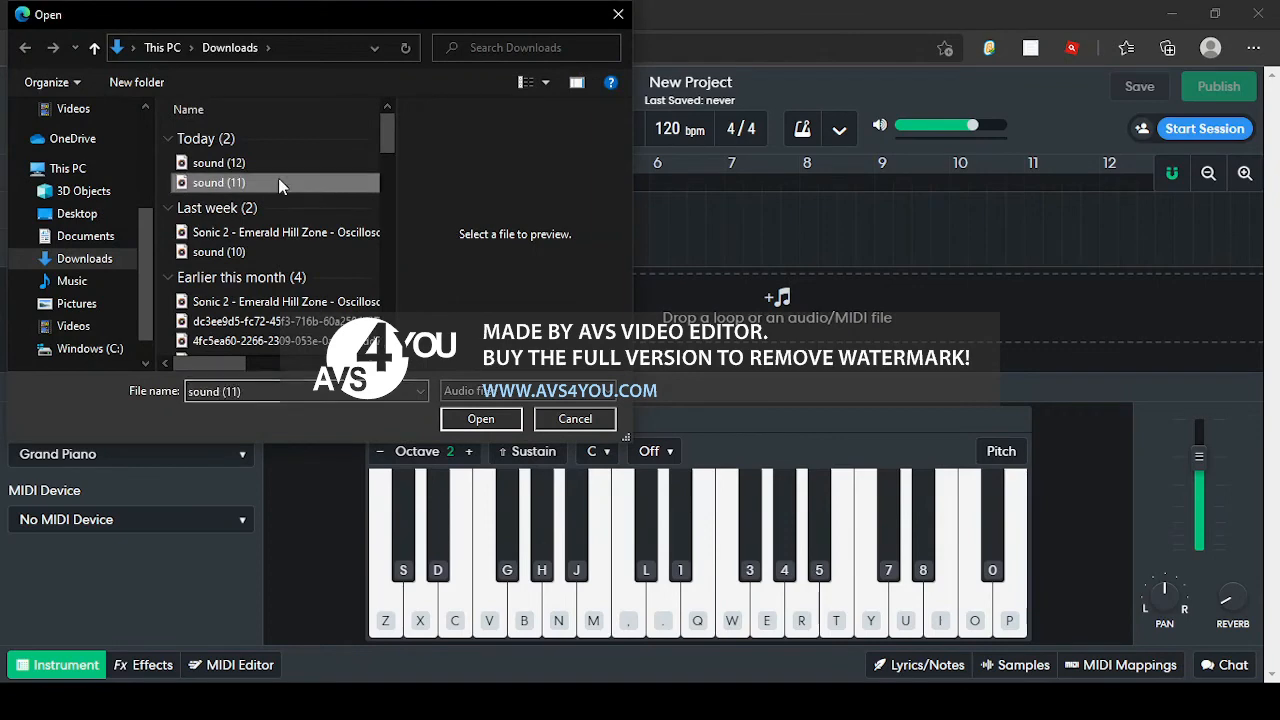
click(480, 419)
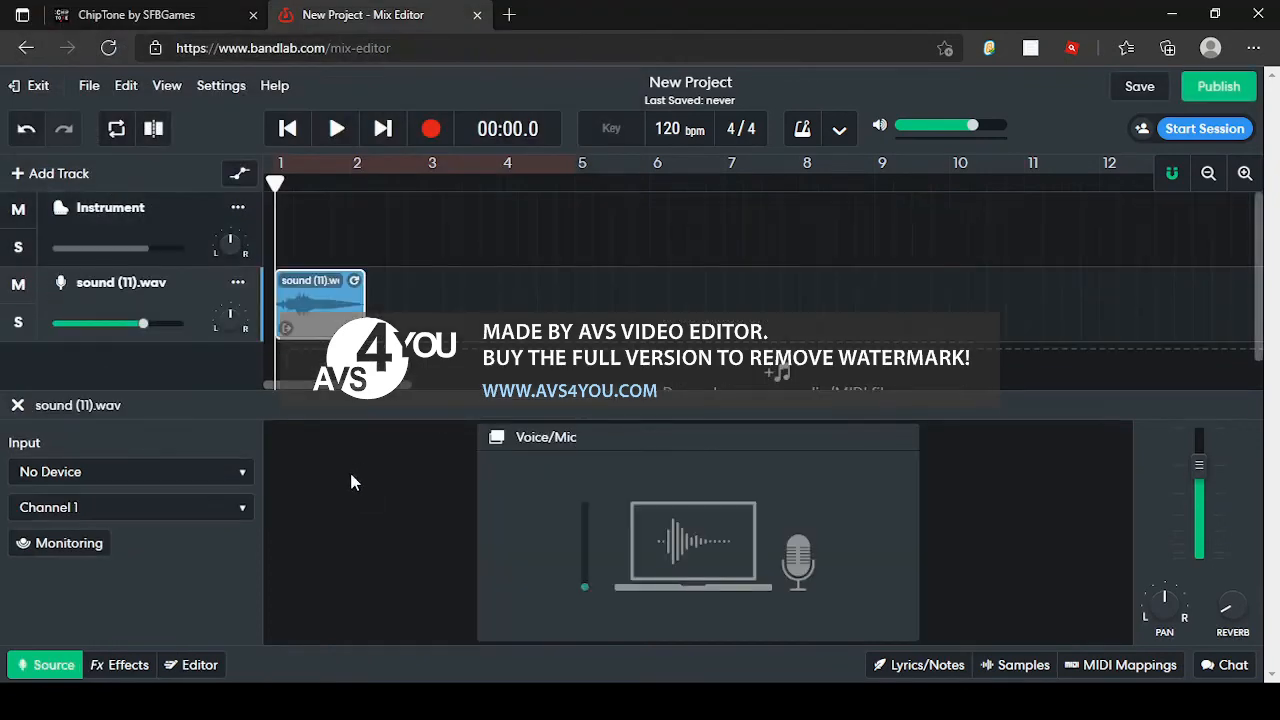
key(space)
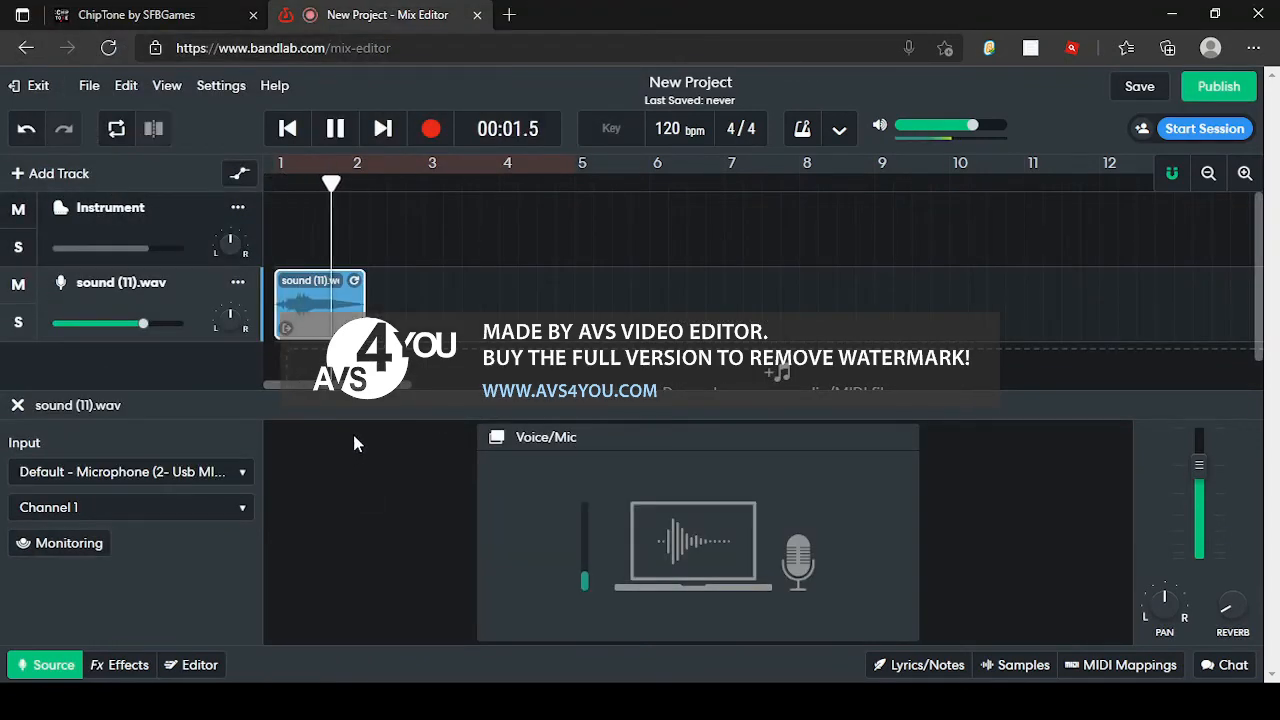
scroll(521, 309, down, 1)
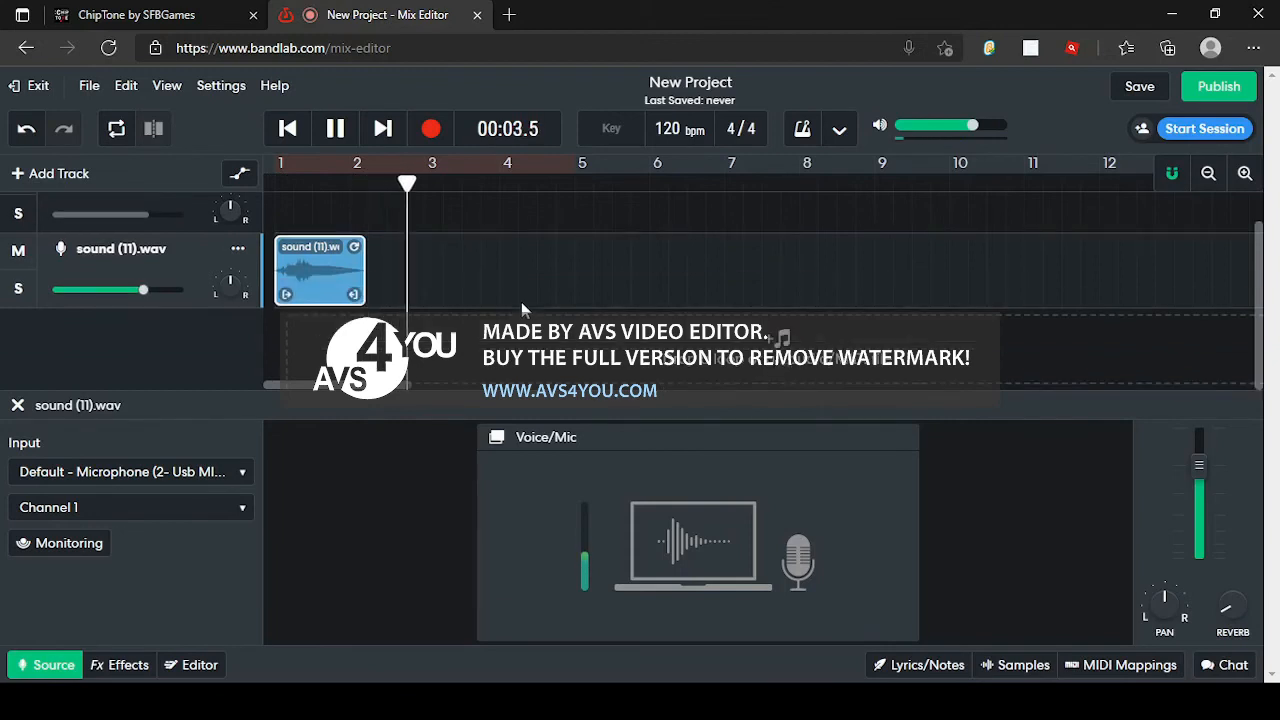
key(space)
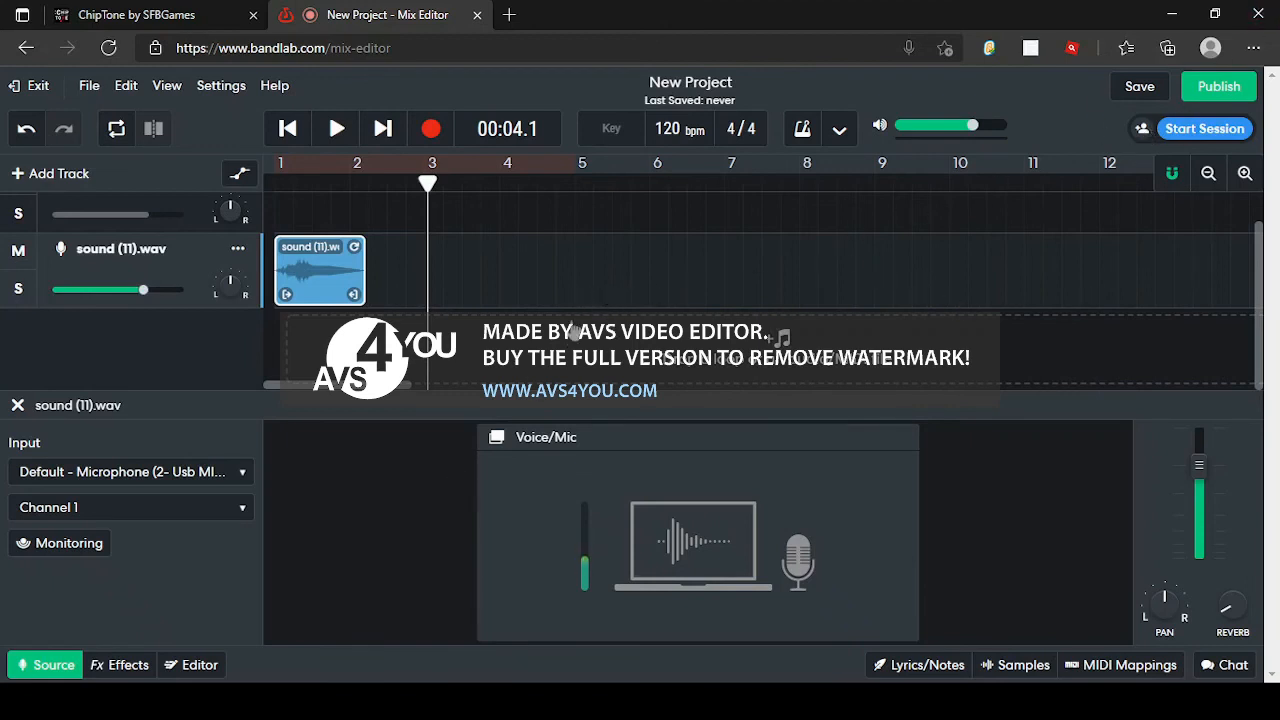
Import the audio file sound (12) from Downloads as another track and play both sounds together from the project start.
click(554, 350)
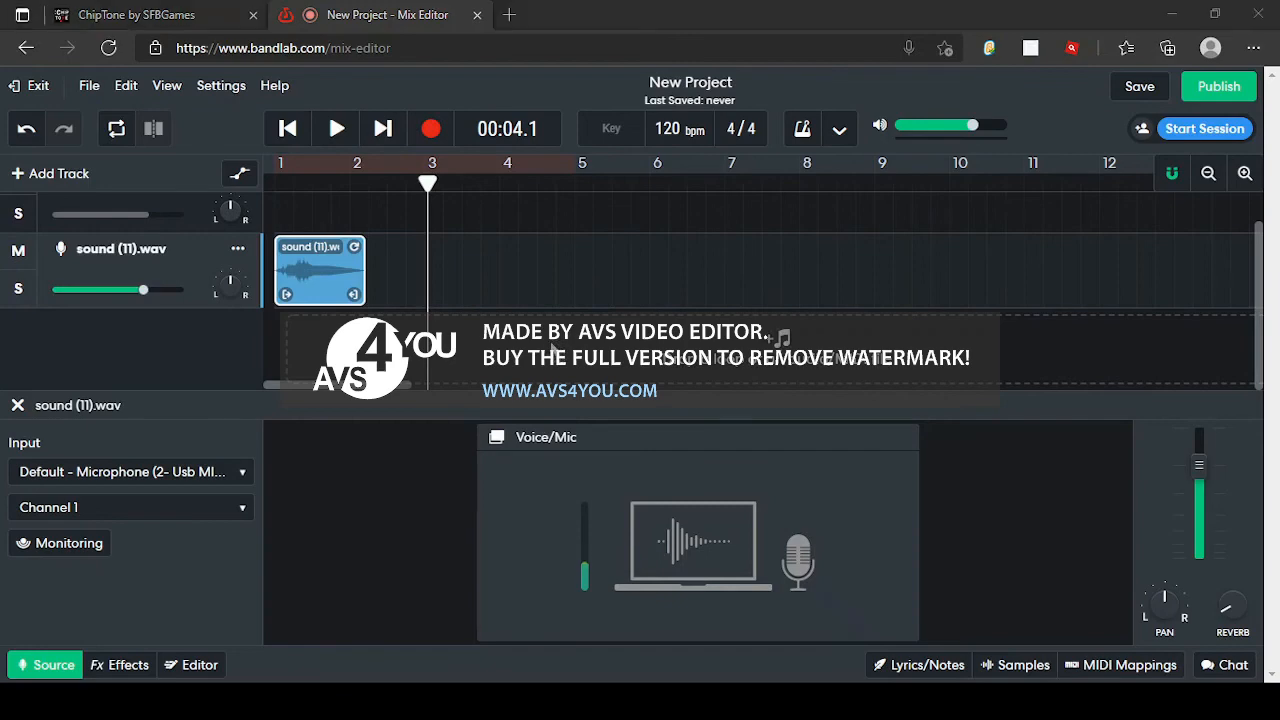
click(328, 178)
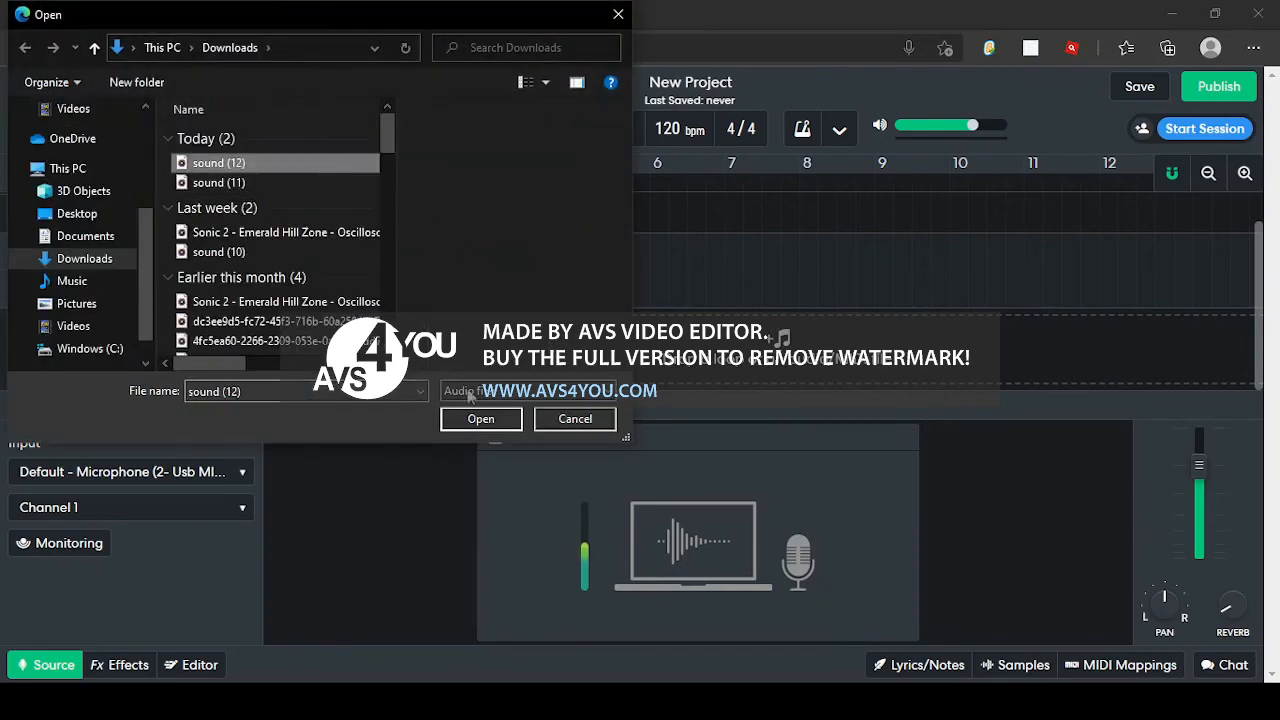
click(484, 418)
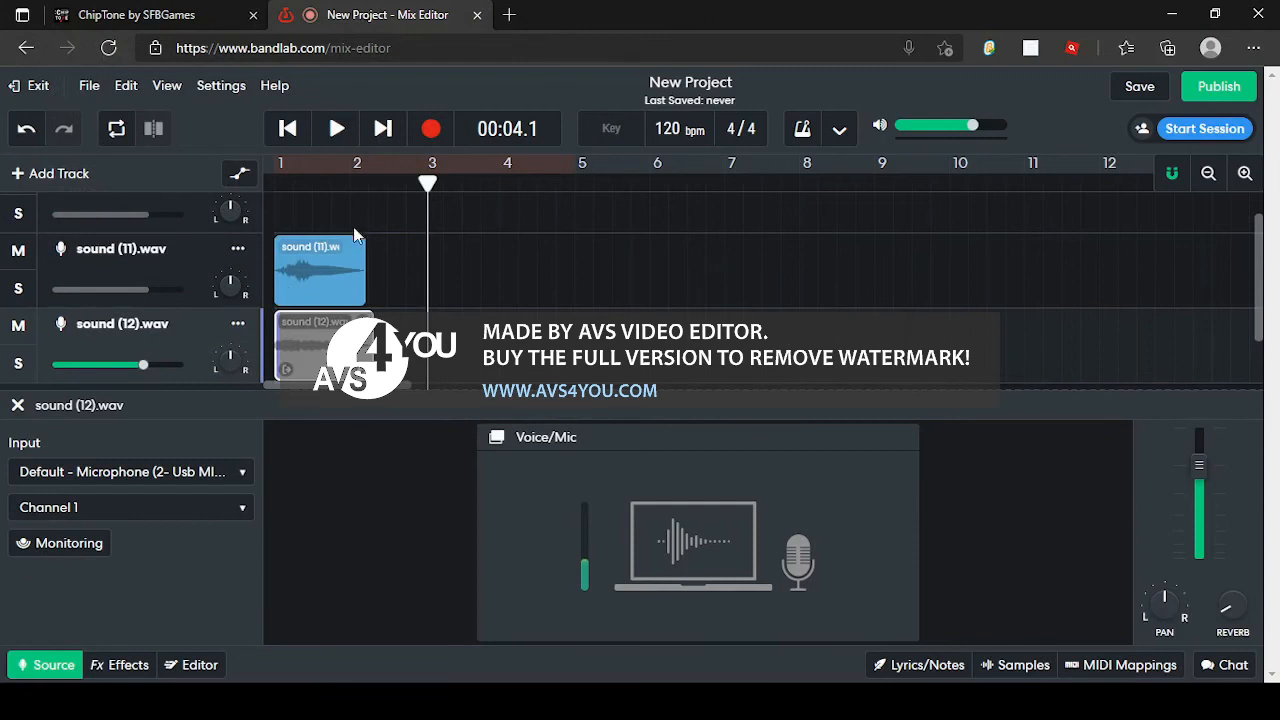
click(286, 128)
click(338, 128)
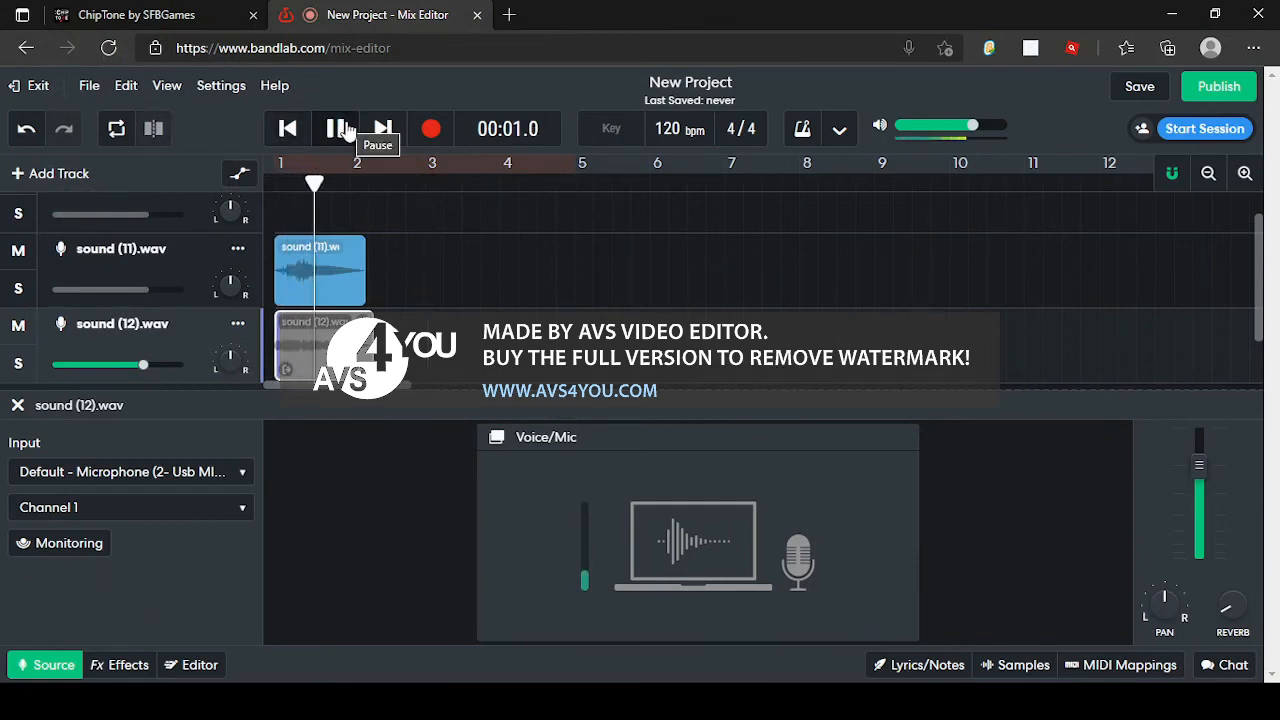
click(338, 128)
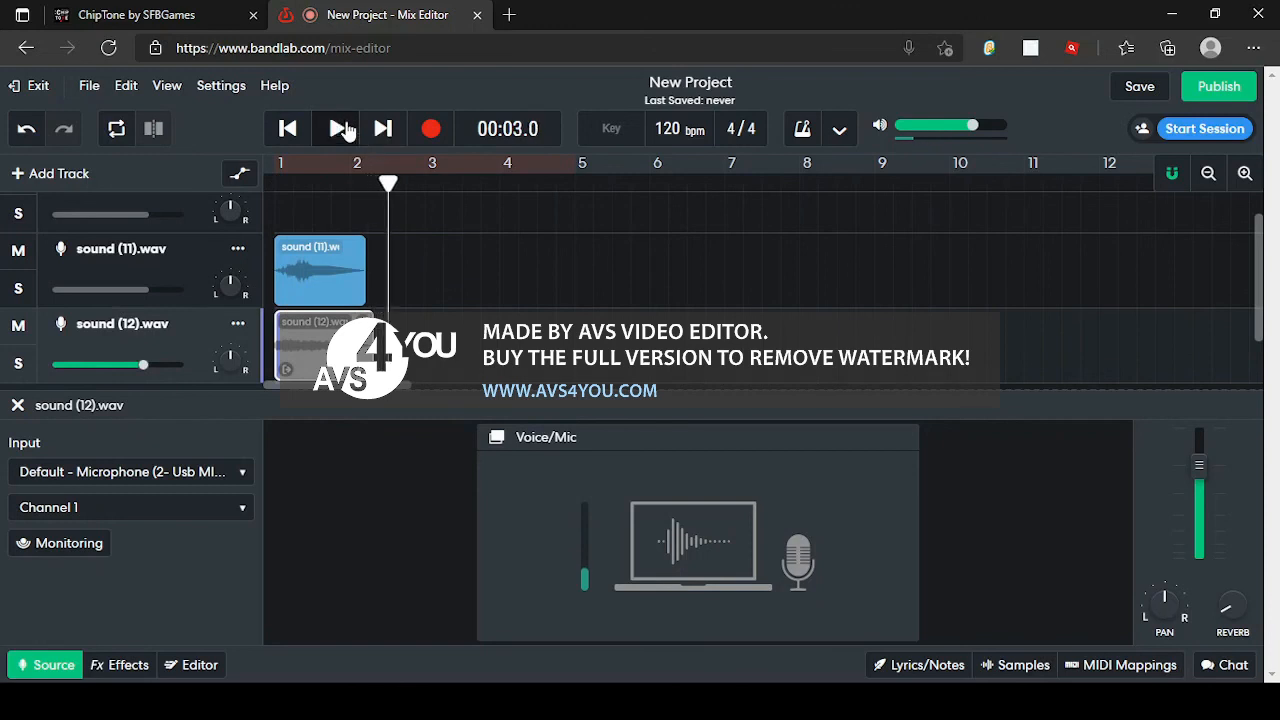
Select the sound (11).wav track and switch back to the ChipTone browser tab.
click(565, 298)
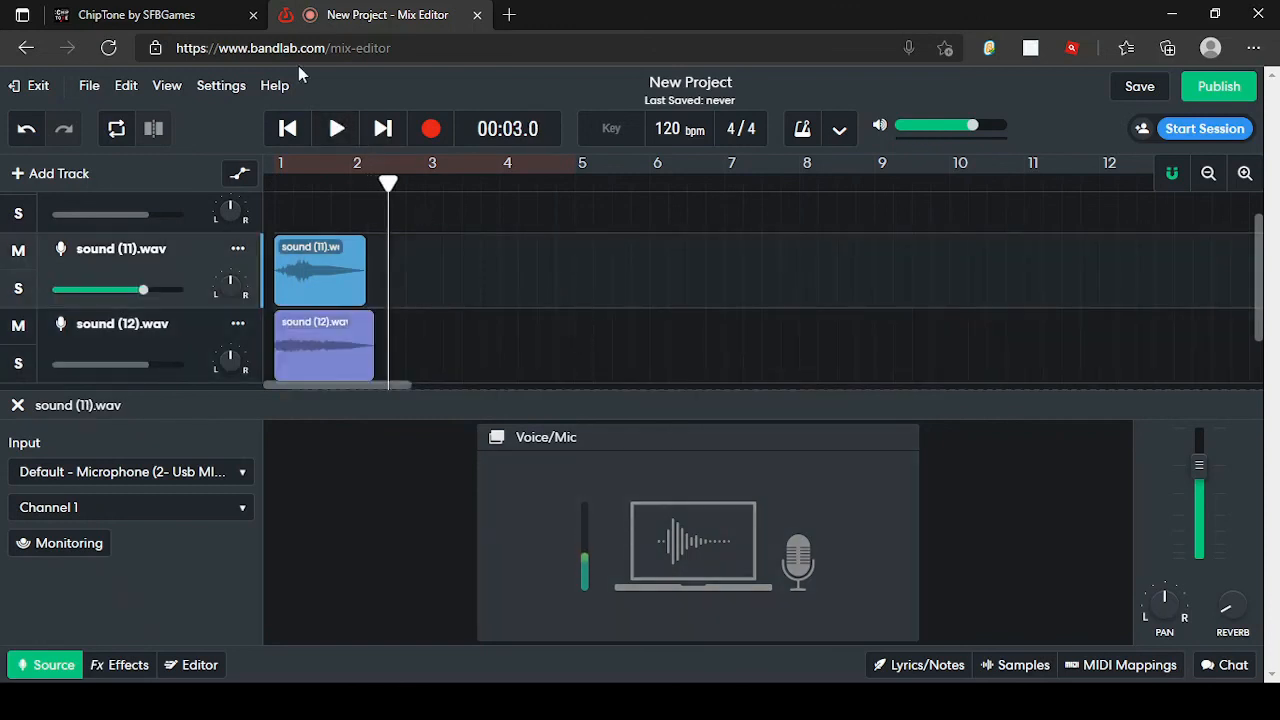
click(135, 14)
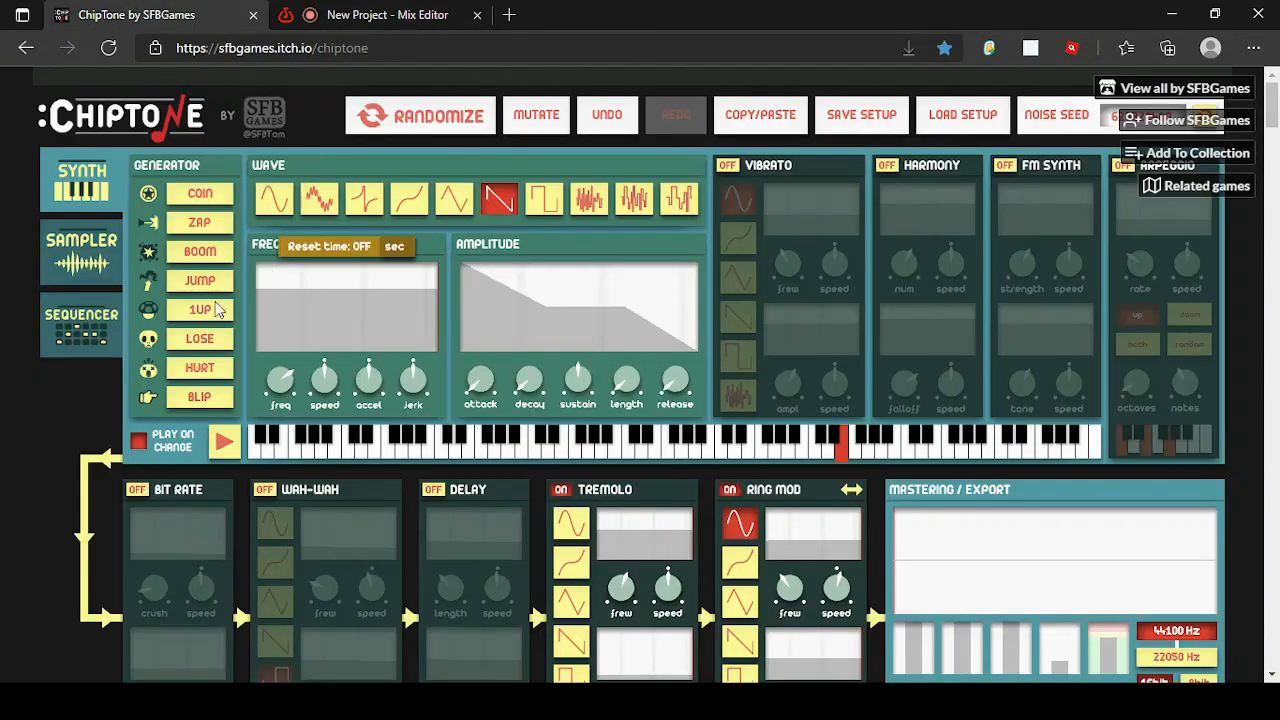